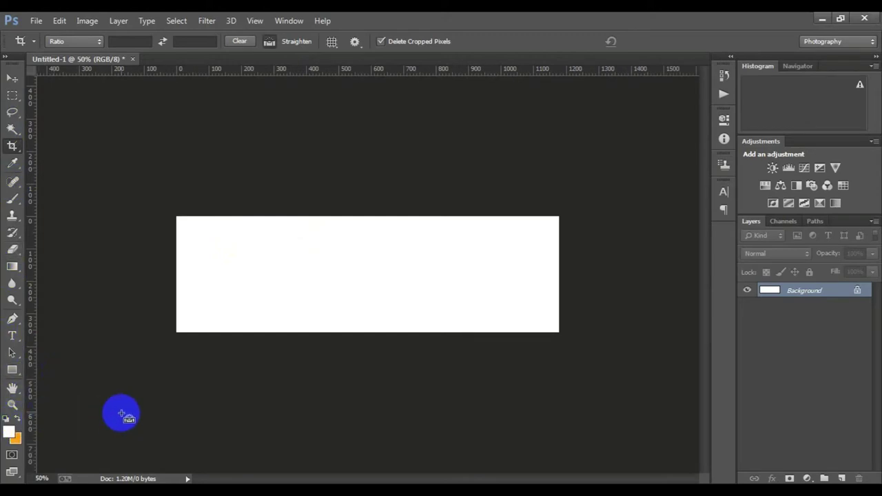
Step: Fill the banner's background layer with solid orange and zoom in on it
key(ctrl+BackSpace)
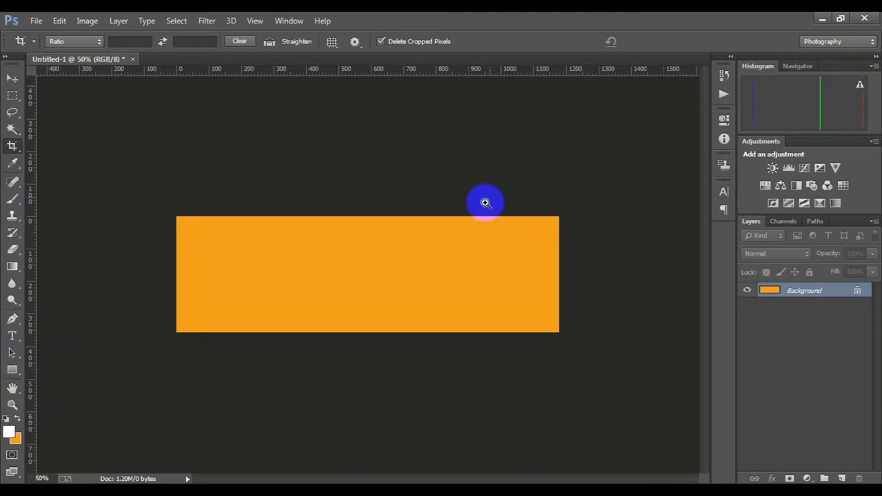
click(368, 253)
alt+click(384, 273)
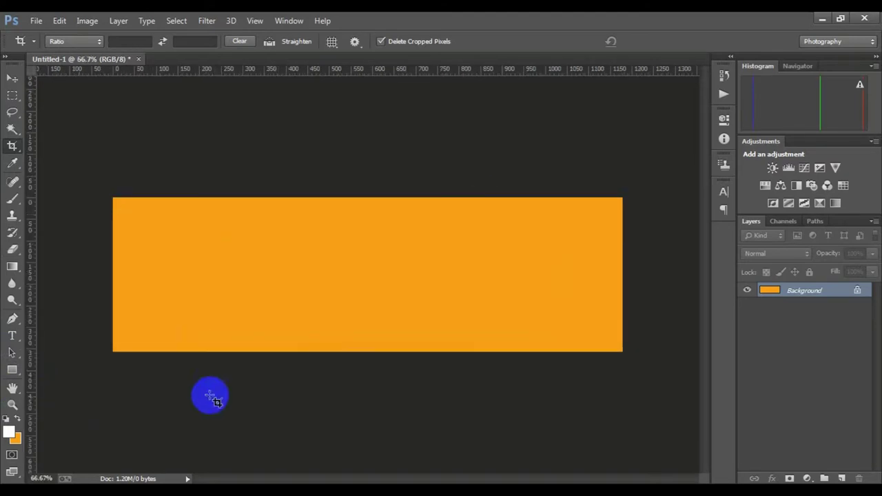
Step: Drag the pizza image from its document onto the left side of the orange banner
key(v)
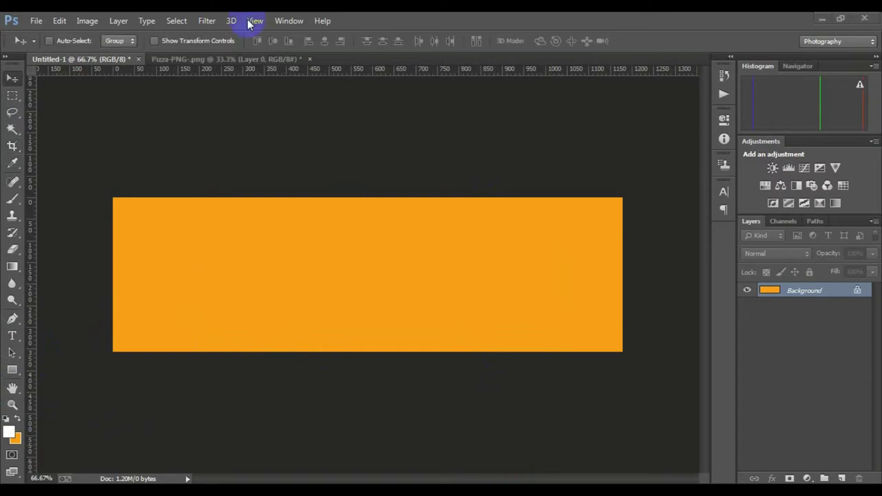
click(204, 61)
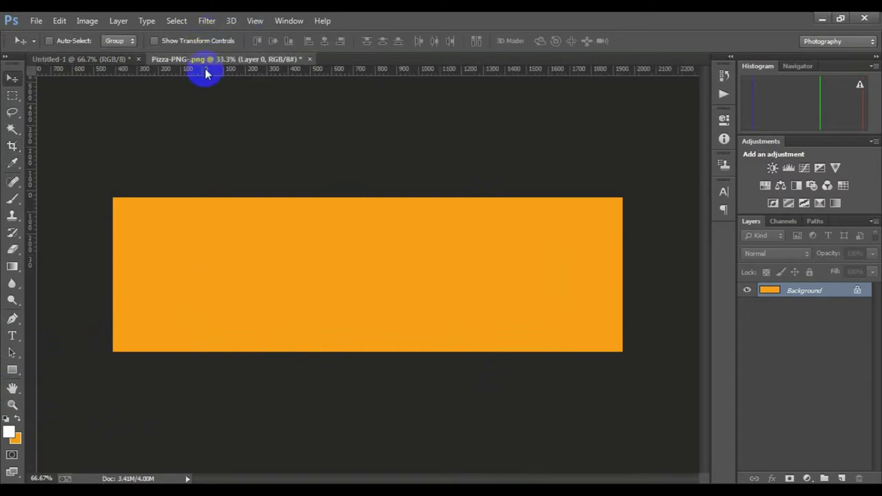
drag(370, 287, 95, 62)
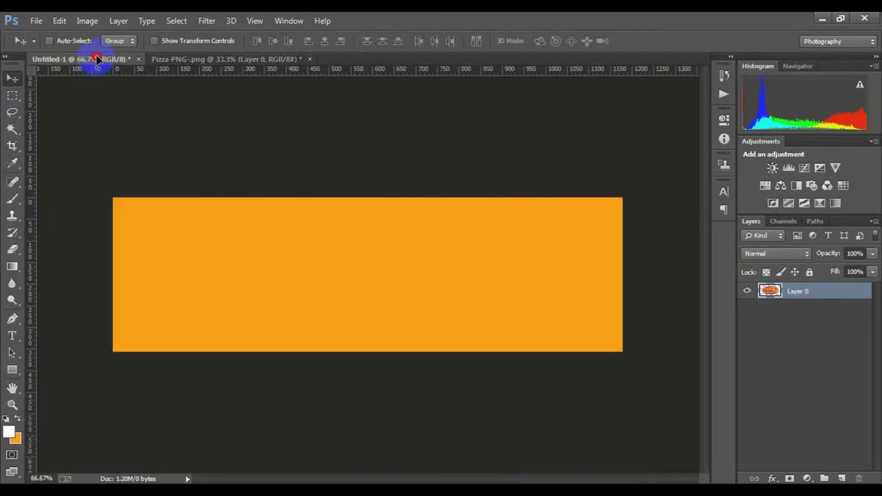
drag(95, 61, 201, 274)
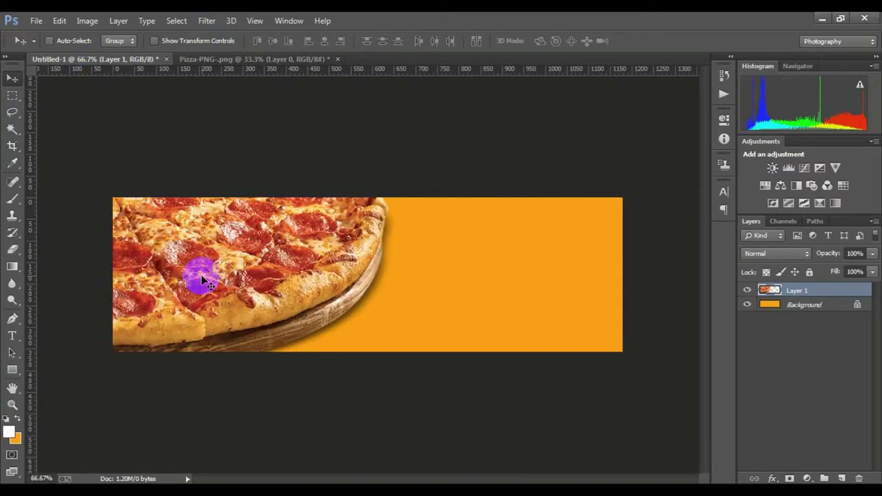
Step: Scale the pizza down to about three-quarters size so it fits the banner height
key(ctrl+t)
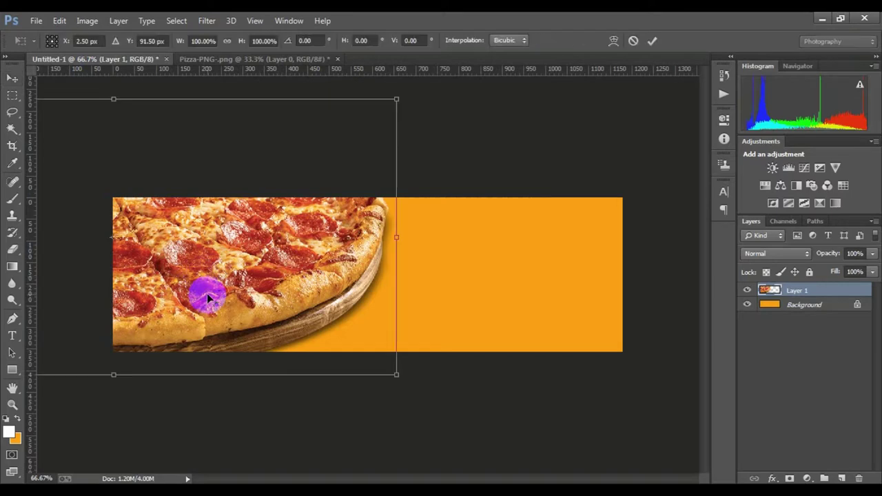
mouse_move(398, 374)
mouse_down()
mouse_move(315, 318)
mouse_move(272, 301)
mouse_move(322, 298)
mouse_up()
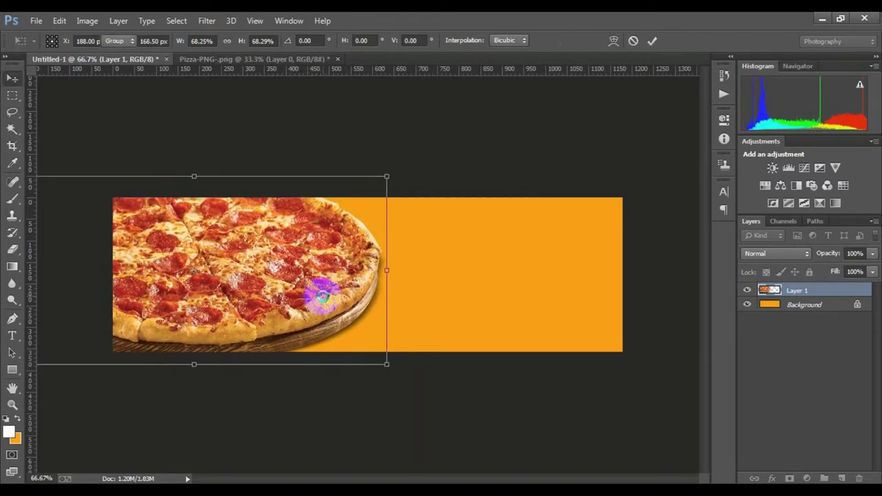
key(Return)
click(348, 277)
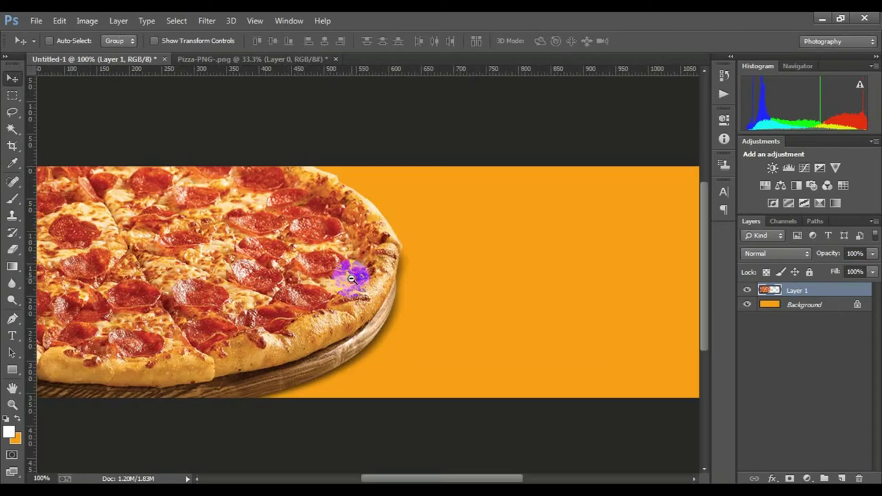
alt+click(344, 283)
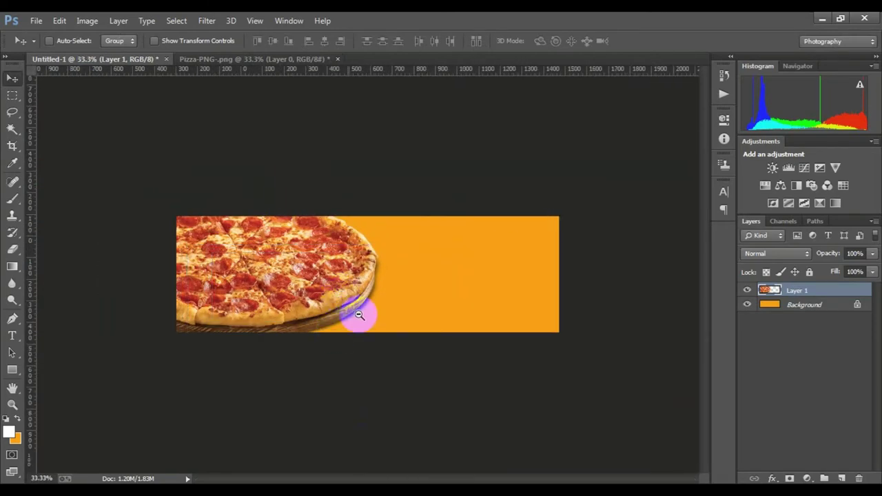
alt+click(354, 309)
click(365, 314)
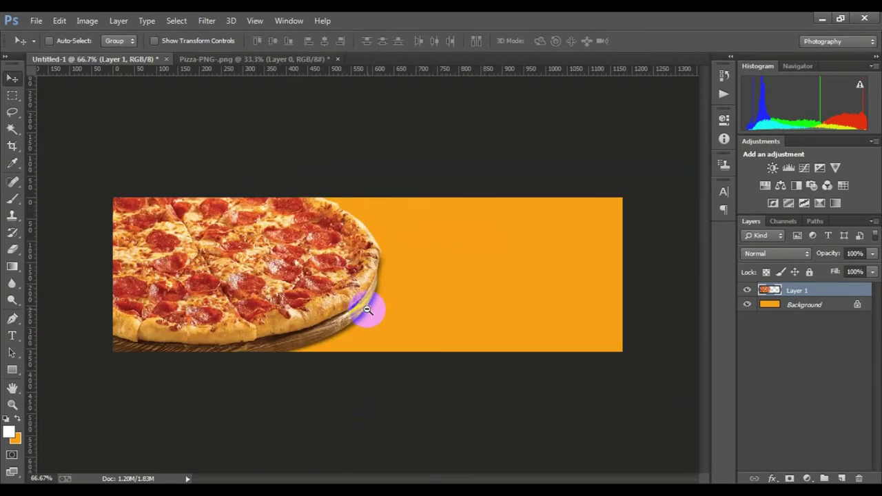
alt+click(367, 310)
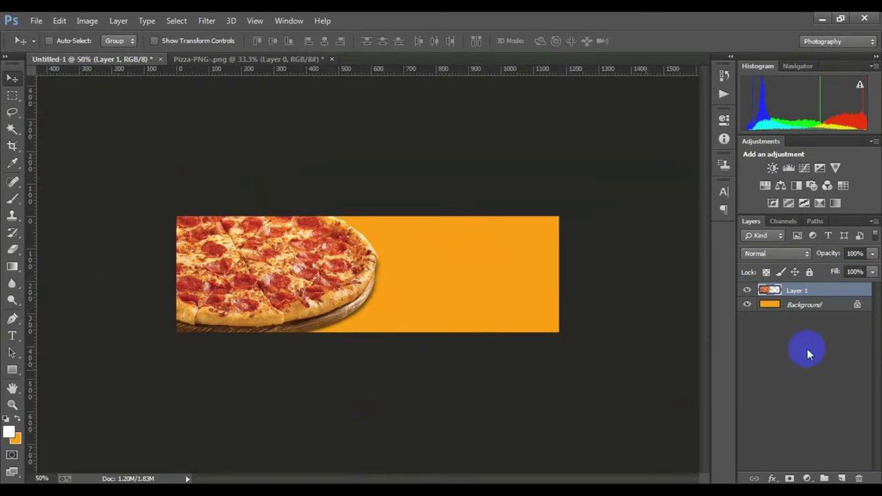
Step: Give the pizza layer a drop shadow with wider spread, larger softer size and shorter distance
right_click(799, 292)
click(582, 86)
click(493, 306)
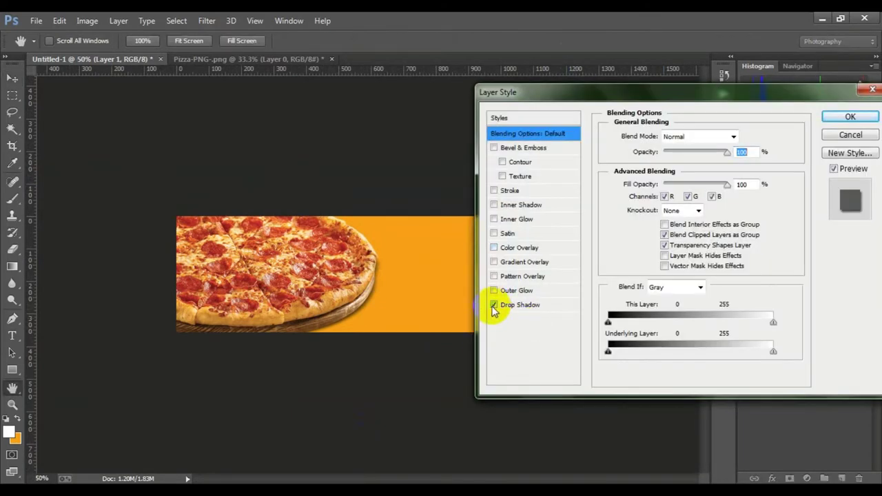
click(513, 306)
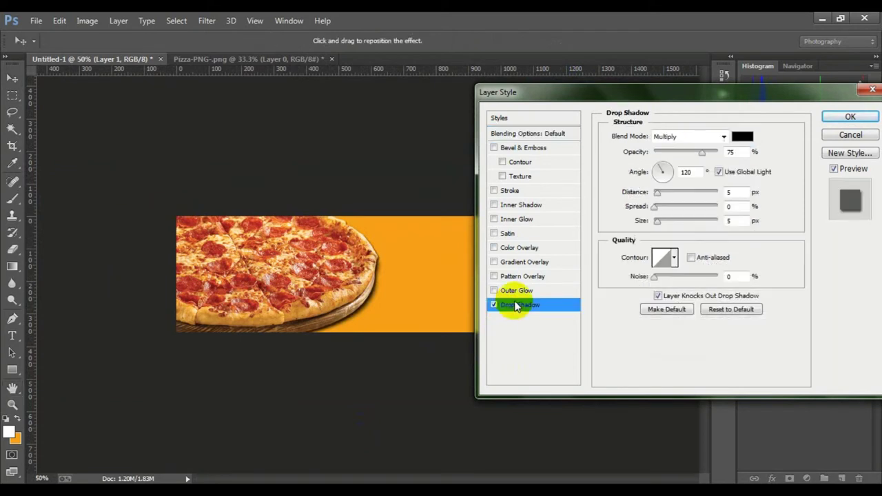
drag(661, 207, 668, 207)
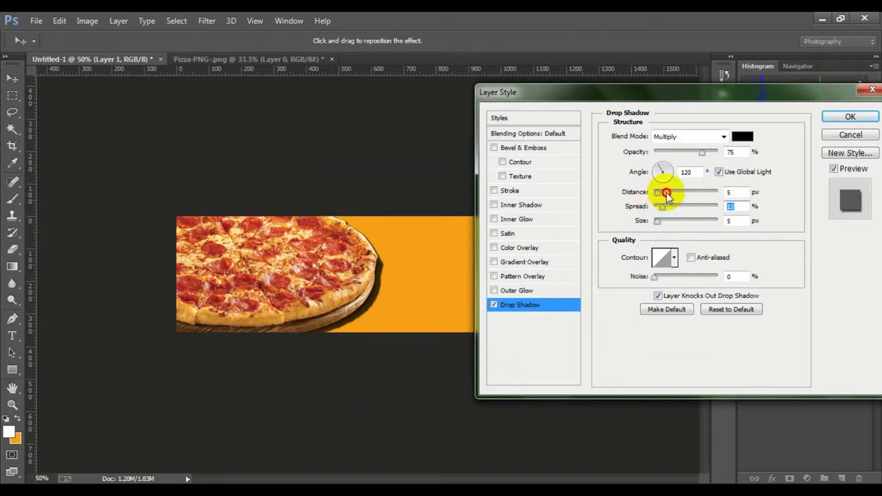
mouse_move(659, 193)
mouse_down()
mouse_move(685, 198)
mouse_move(659, 201)
mouse_up()
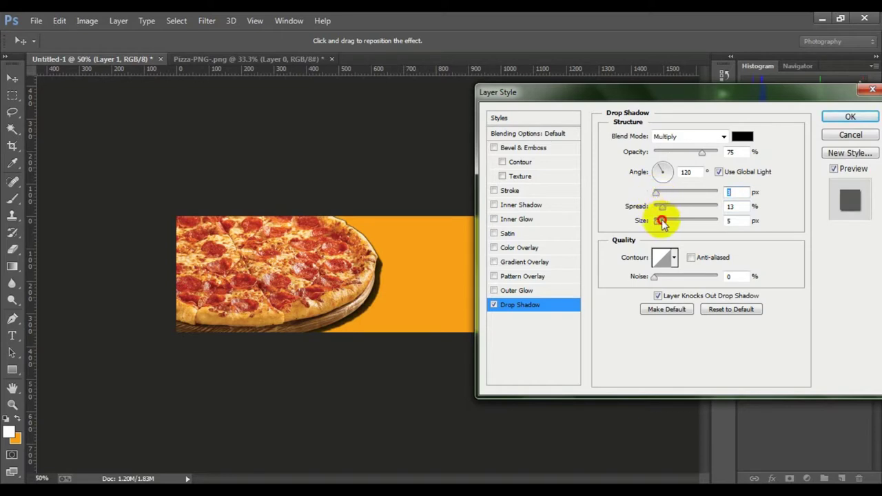
drag(658, 221, 679, 224)
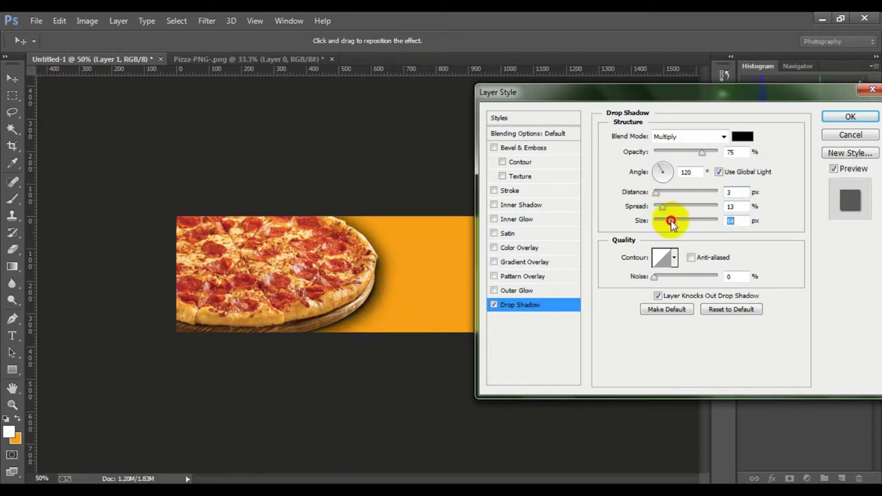
drag(672, 224, 675, 223)
click(836, 119)
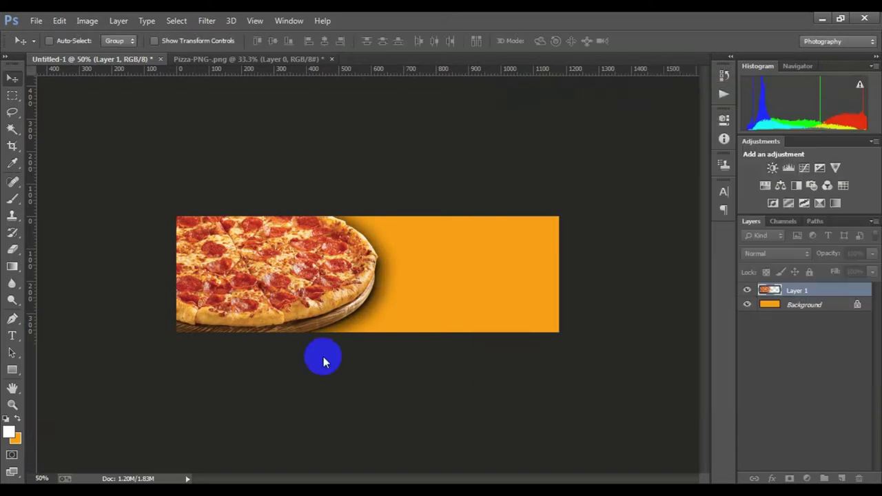
Step: Add a new layer above the pizza and paint a soft white dot on the orange area
click(479, 275)
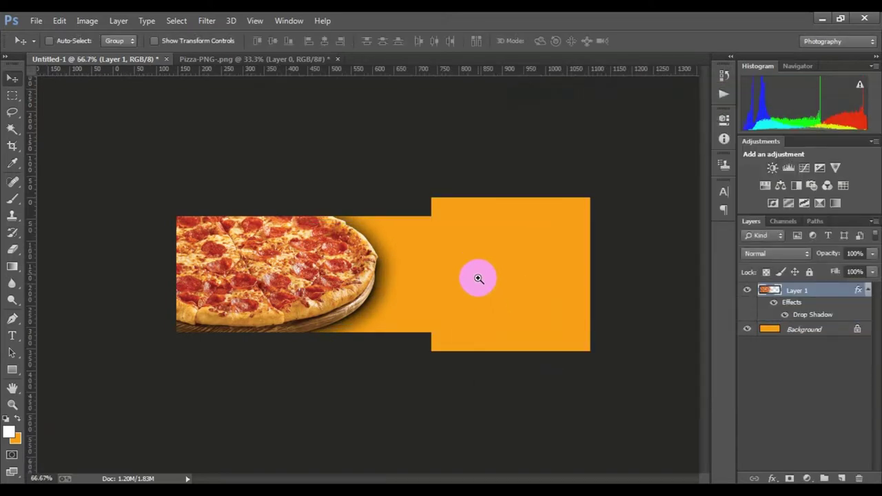
alt+click(480, 287)
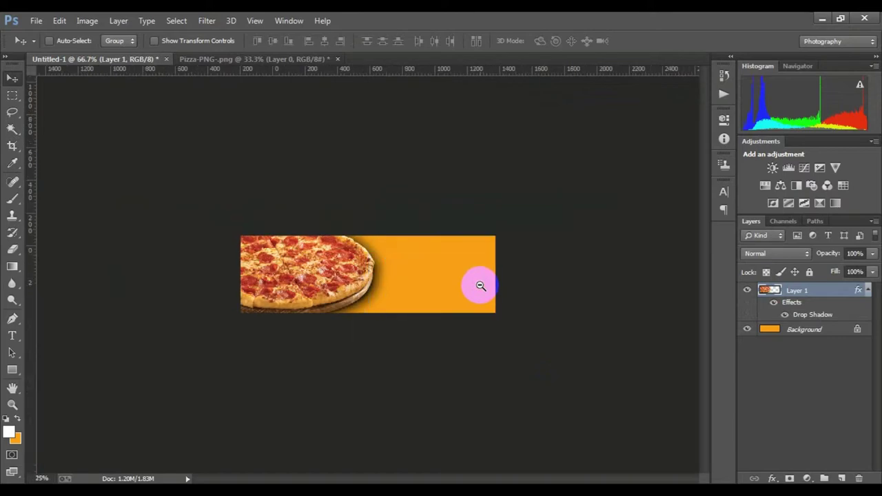
alt+click(457, 280)
click(410, 292)
click(409, 297)
click(409, 297)
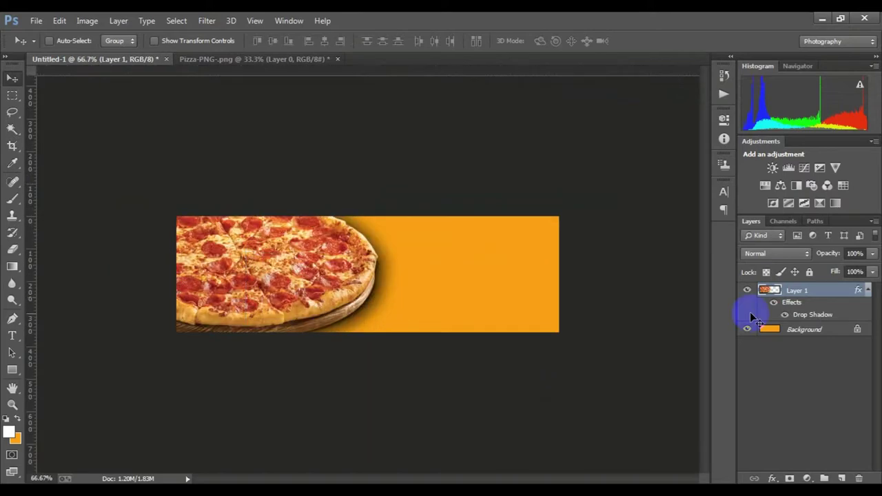
click(844, 478)
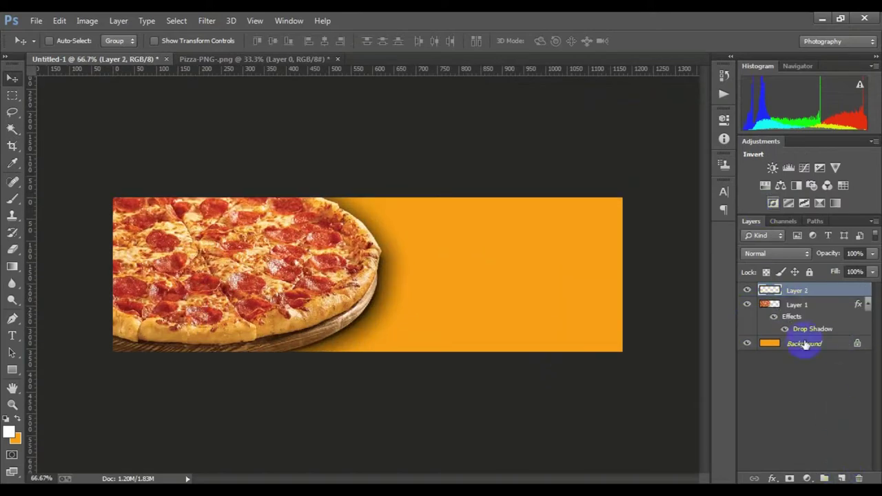
click(14, 202)
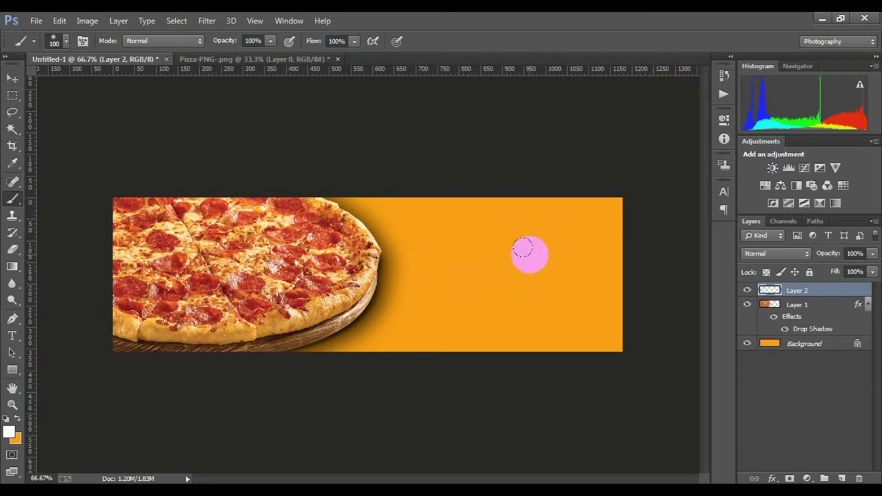
click(529, 254)
Step: Set the dot layer to Screen, enlarge it into a large glow, and lower its opacity to 77%
click(792, 254)
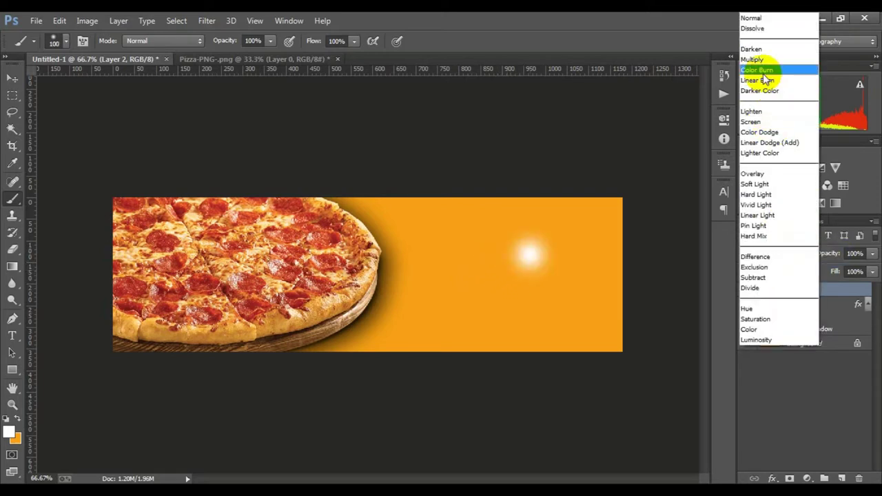
click(765, 121)
click(457, 318)
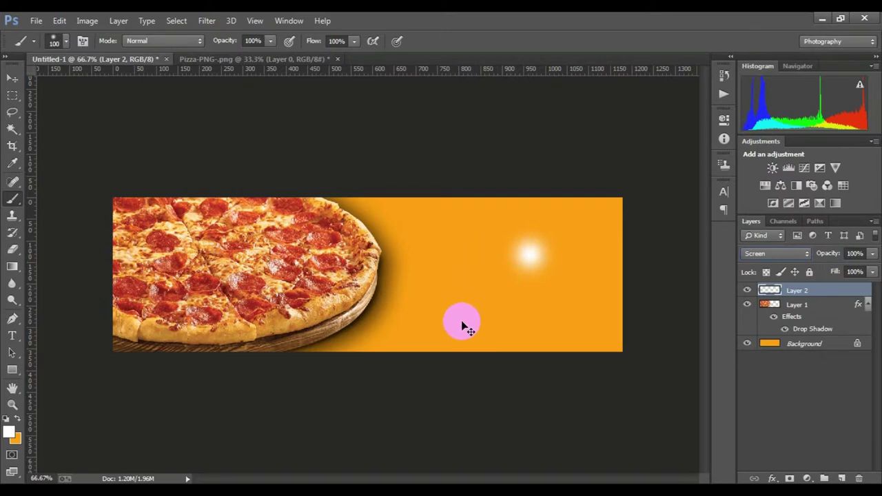
key(ctrl+t)
mouse_move(566, 290)
mouse_down()
mouse_move(679, 375)
mouse_move(688, 400)
mouse_move(561, 285)
mouse_up()
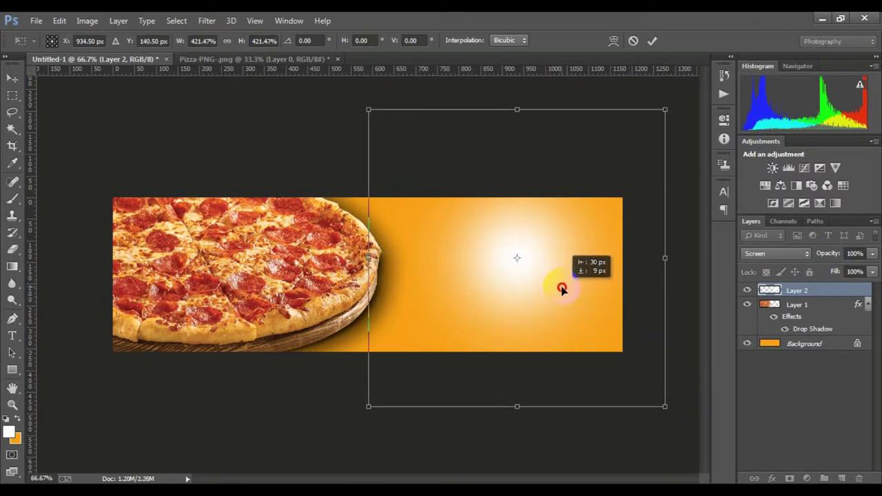
drag(561, 288, 562, 288)
click(651, 42)
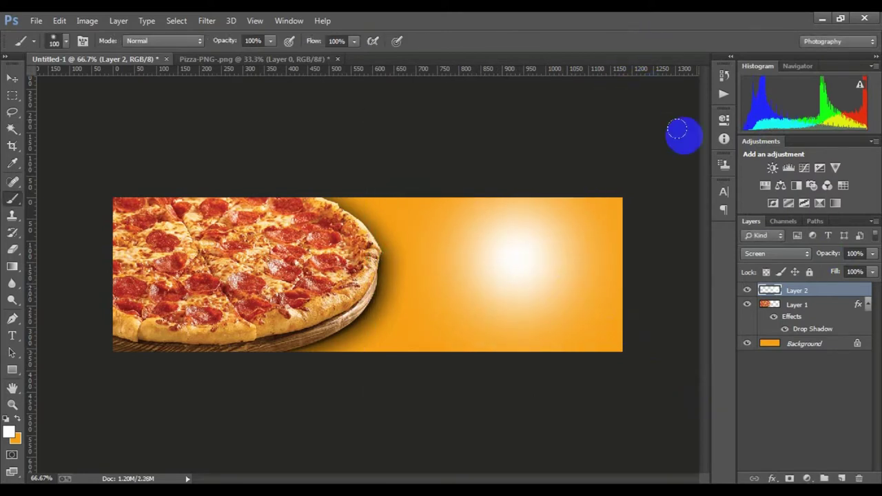
click(873, 254)
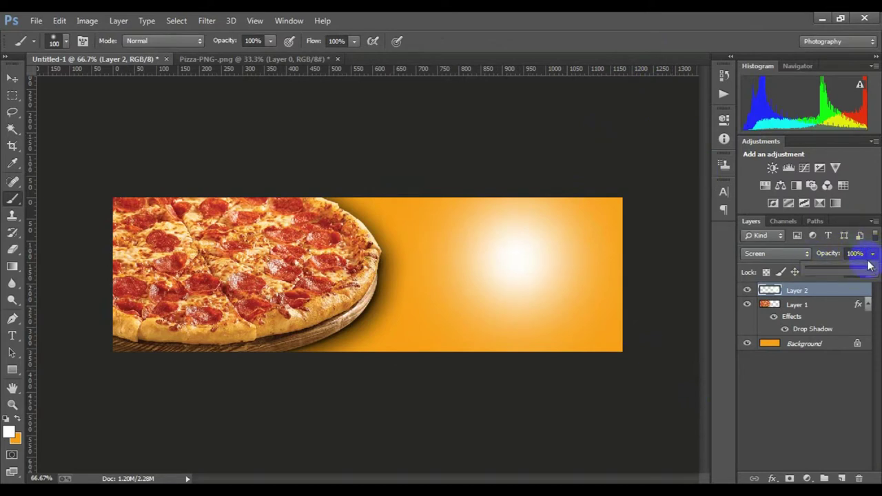
drag(861, 270, 861, 270)
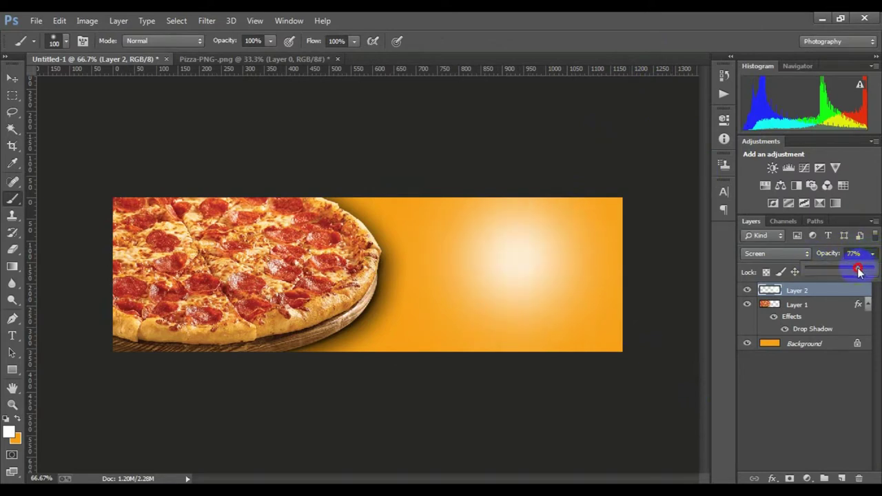
Step: Type the headline ENJOY THE MEAL beside the pizza
click(805, 344)
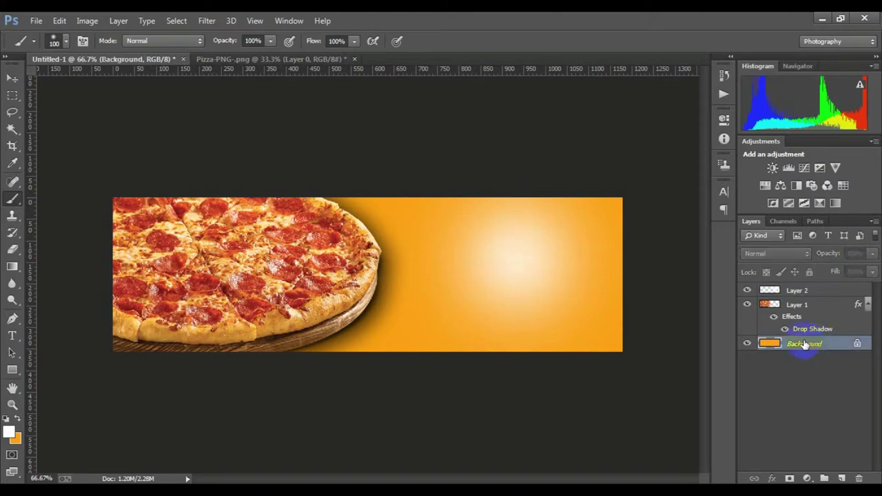
click(11, 339)
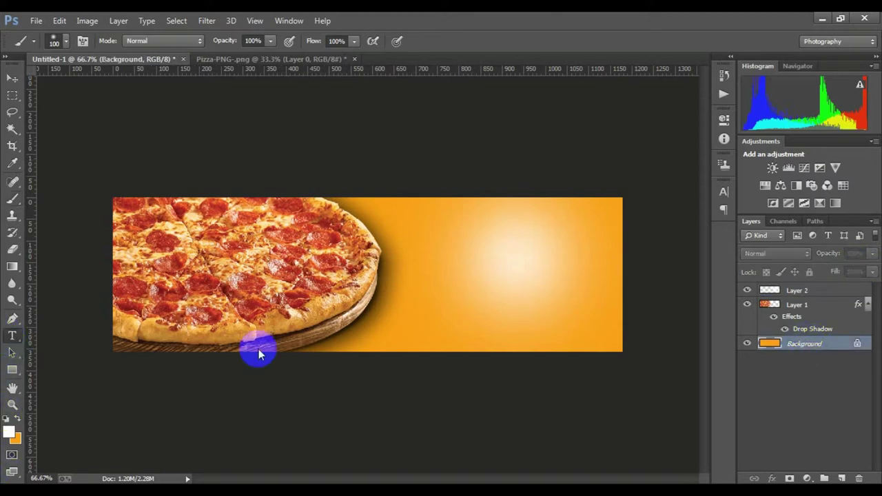
click(431, 258)
text(ENJOY THE MEAL)
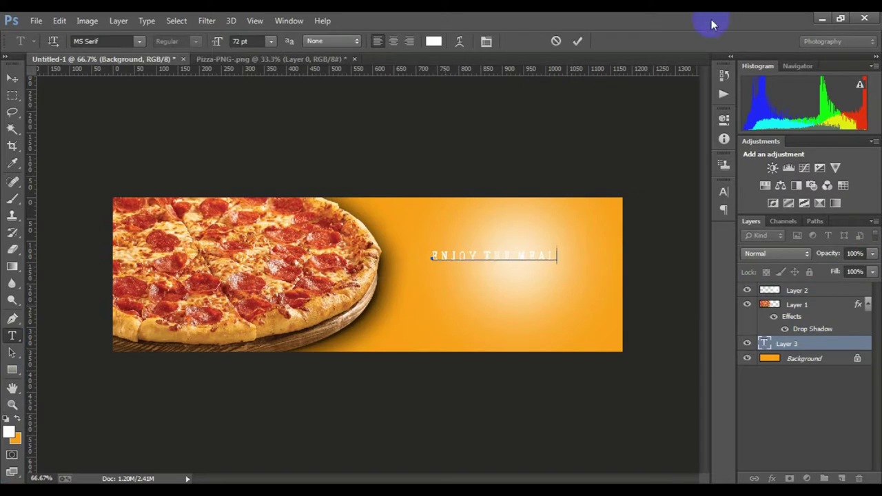
click(579, 42)
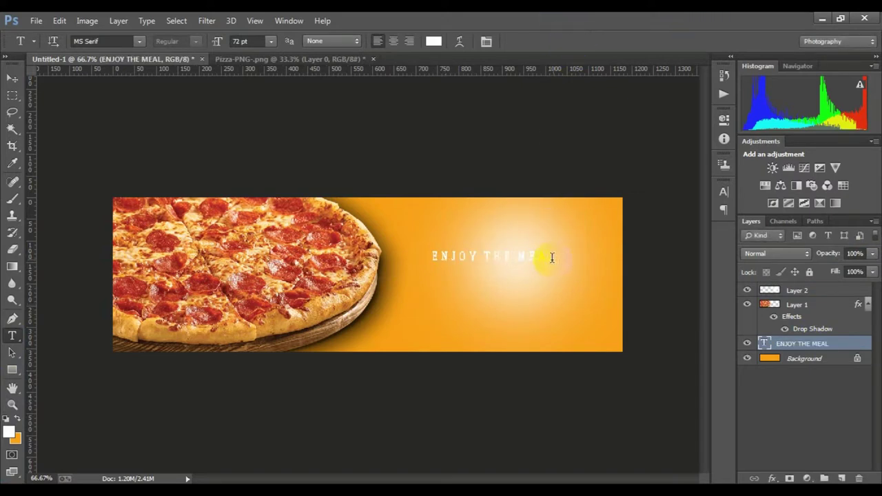
Step: Colour ENJOY THE MEAL red #ef0c0c and move its layer to the top of the stack
drag(549, 257, 377, 278)
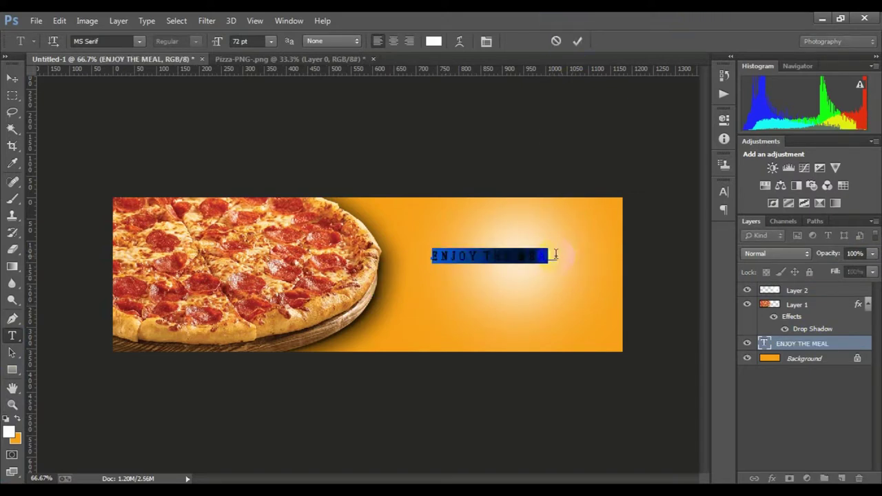
click(555, 255)
drag(556, 255, 359, 257)
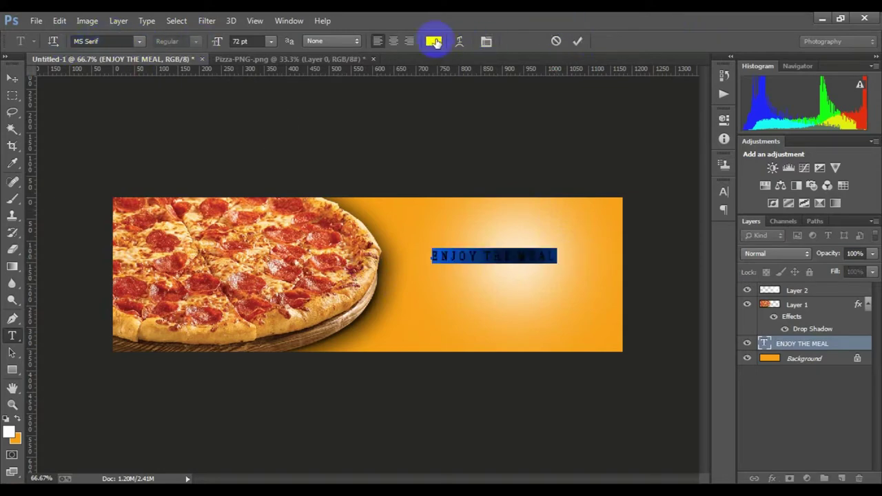
click(434, 41)
mouse_move(575, 168)
mouse_down()
mouse_move(600, 175)
mouse_move(600, 158)
mouse_up()
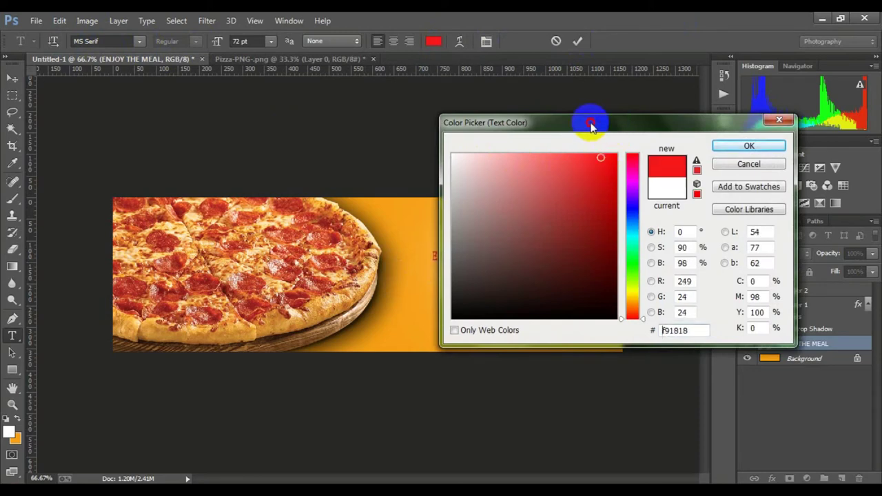
mouse_move(610, 121)
mouse_down()
mouse_move(196, 82)
mouse_move(224, 73)
mouse_up()
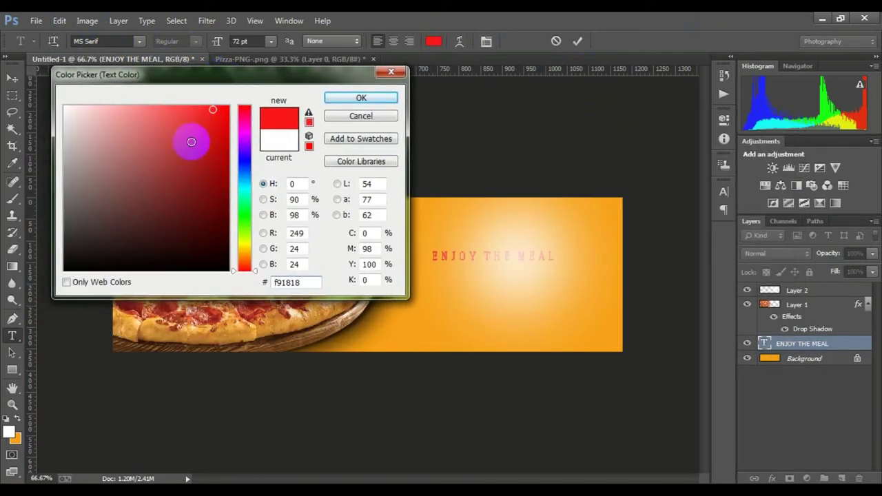
click(220, 116)
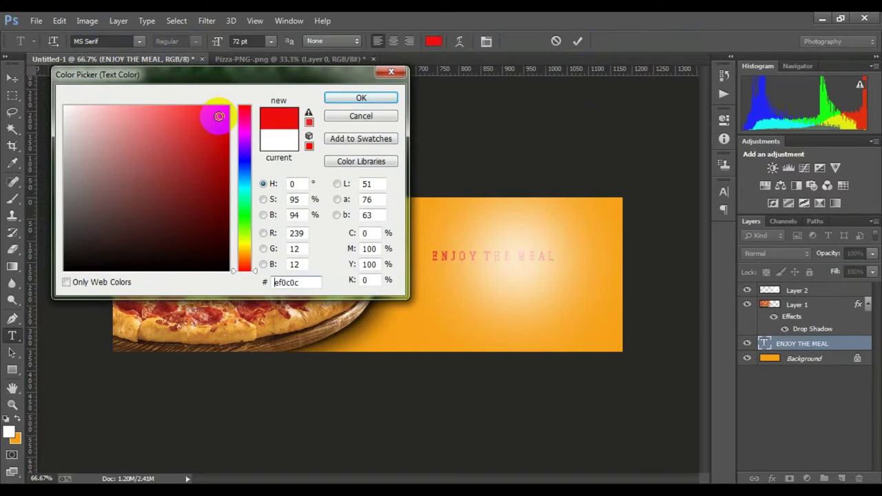
click(368, 98)
click(578, 42)
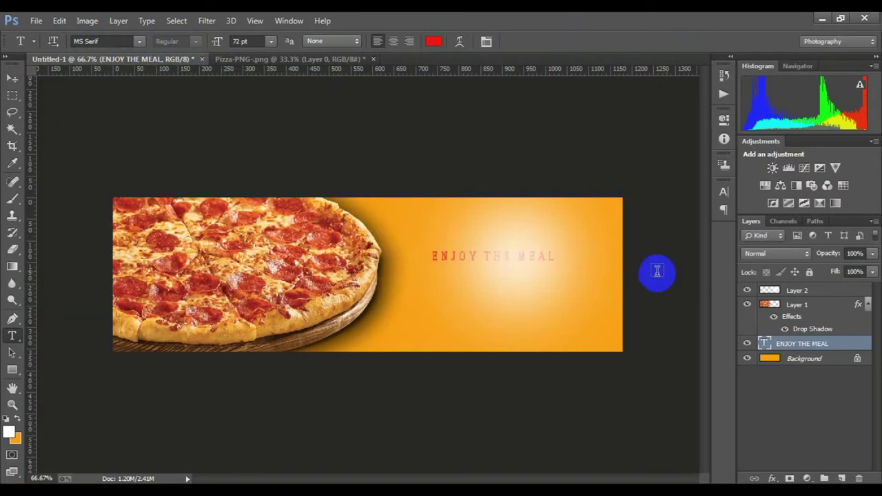
drag(803, 344, 788, 286)
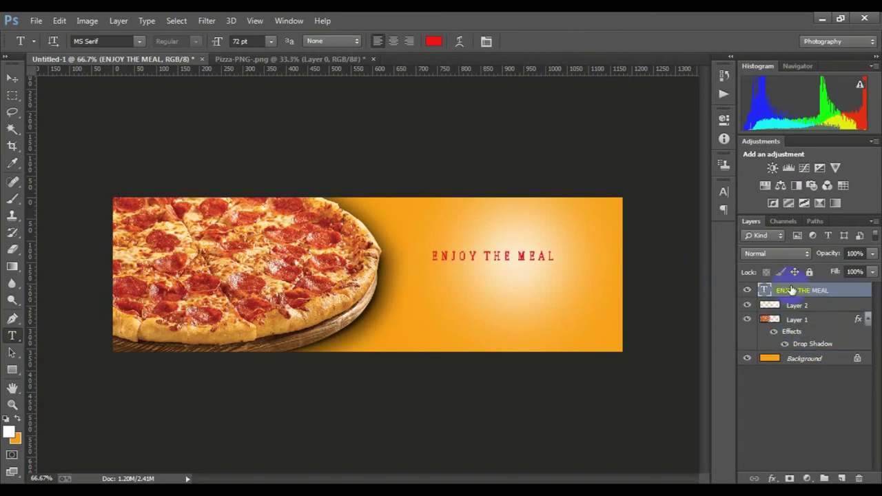
Step: Select the headline text and try the Parchment and Segoe Script fonts on it
click(537, 255)
key(ctrl+a)
click(140, 42)
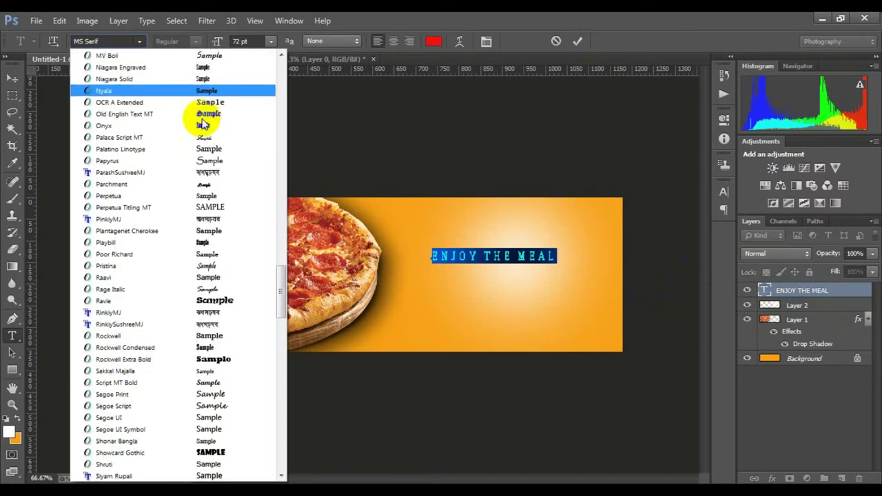
scroll(204, 140, down, 2)
click(205, 139)
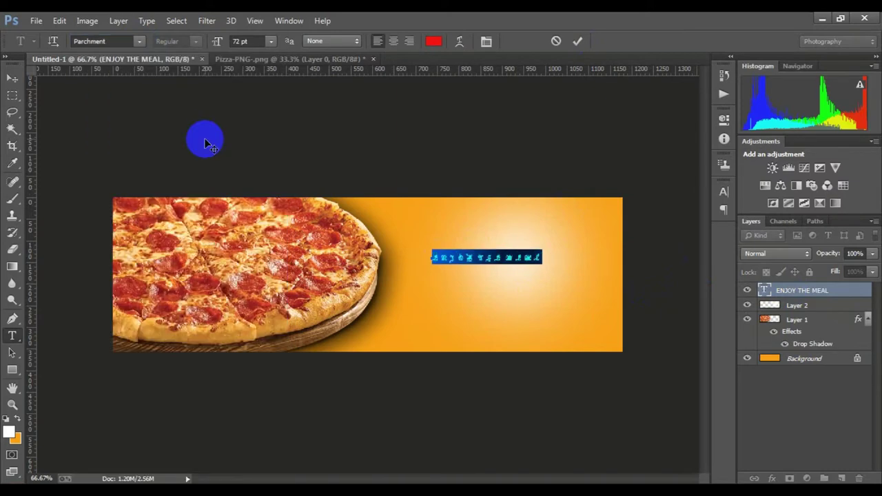
click(140, 41)
scroll(207, 215, down, 1)
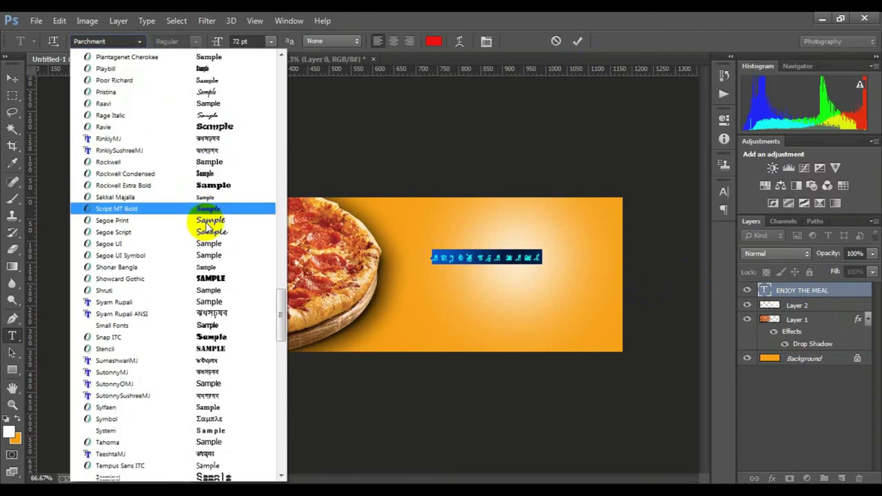
scroll(209, 213, down, 1)
click(208, 212)
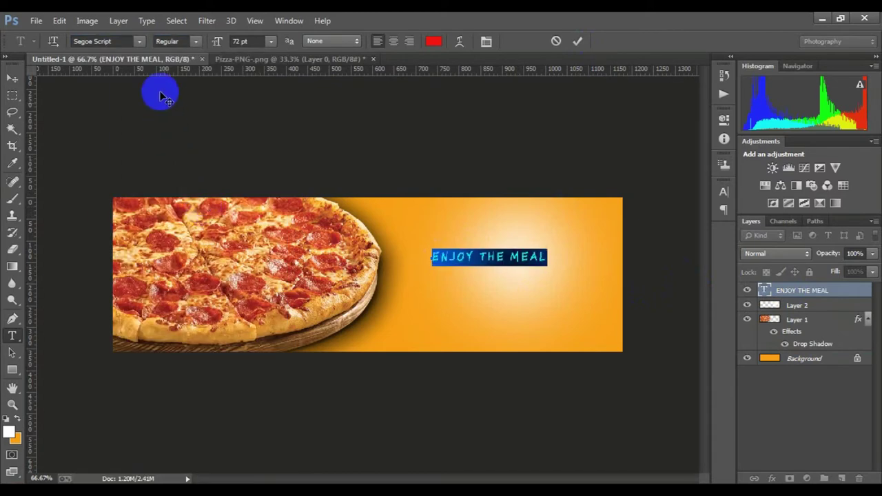
Step: Try Vivaldi, then set the headline in Juice ITC
click(140, 41)
scroll(227, 237, down, 1)
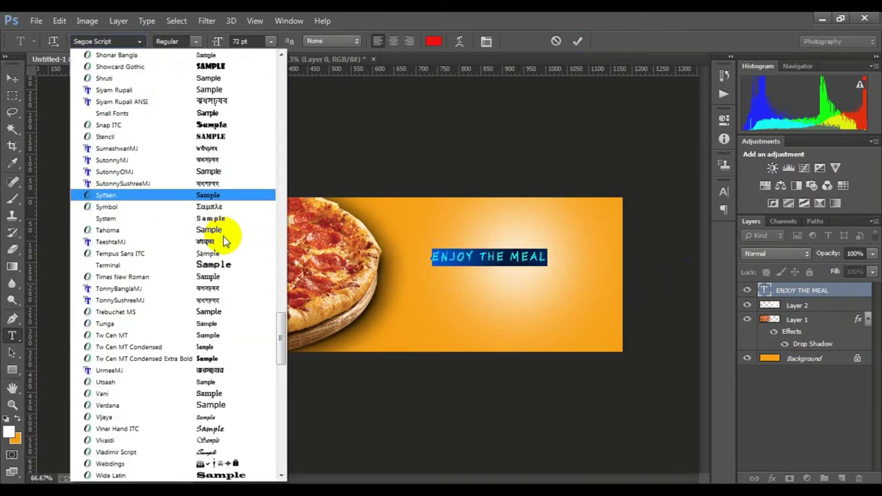
scroll(227, 235, down, 1)
scroll(224, 238, down, 3)
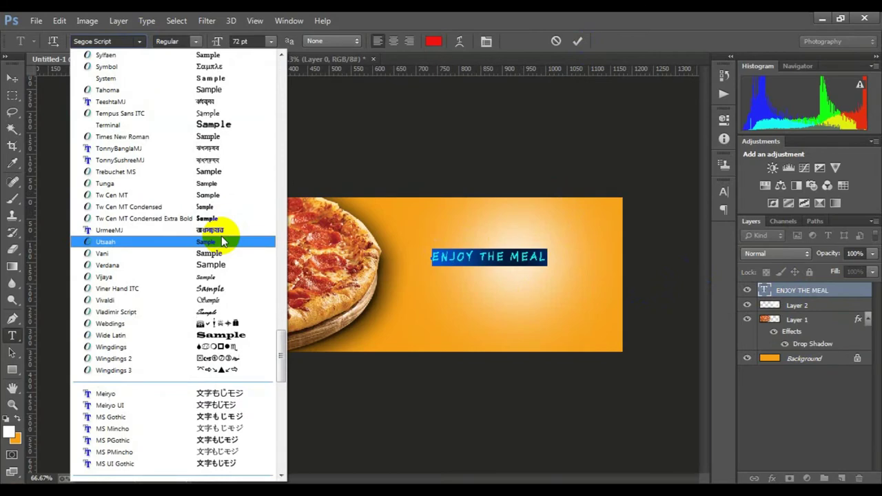
scroll(222, 237, down, 1)
scroll(221, 230, down, 2)
scroll(217, 207, down, 1)
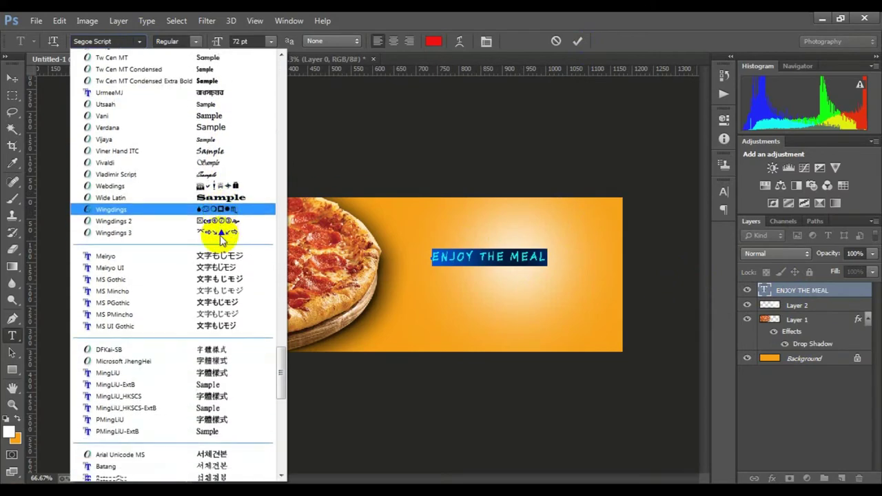
click(201, 162)
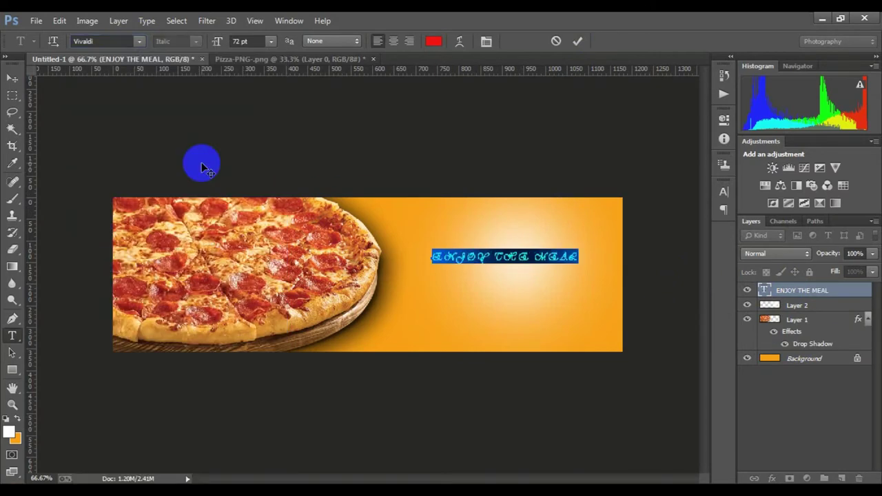
click(140, 41)
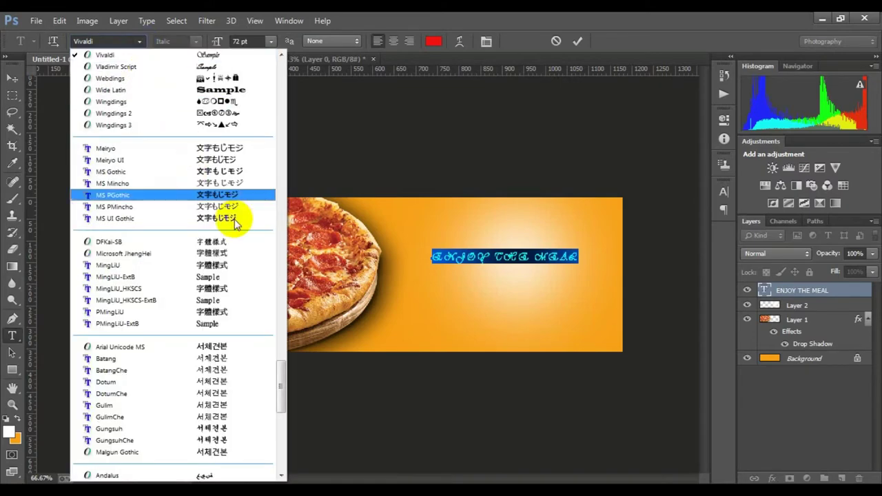
scroll(233, 221, down, 1)
scroll(232, 221, down, 3)
scroll(231, 224, down, 8)
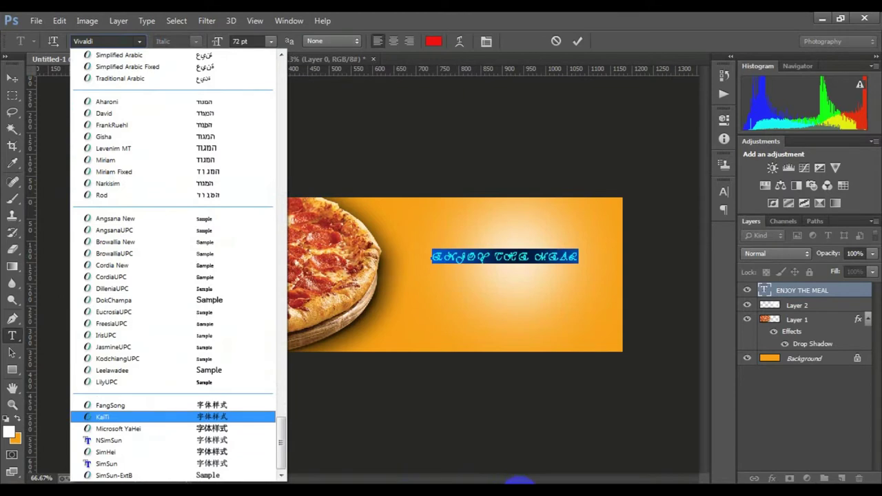
click(509, 252)
Step: Delete the headline text and retype it in title case as 'Enjoy The Meal'
mouse_move(498, 258)
mouse_down()
mouse_move(506, 260)
mouse_move(408, 256)
mouse_up()
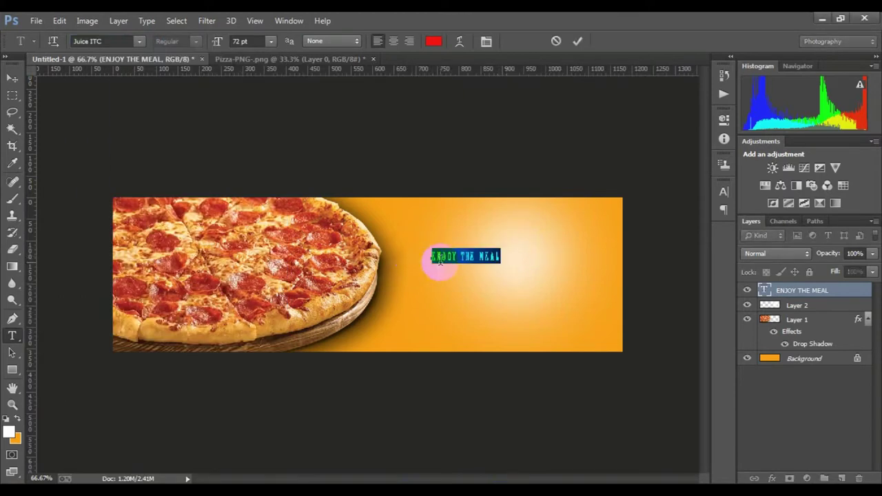
key(BackSpace)
text(Enjoy The Meal)
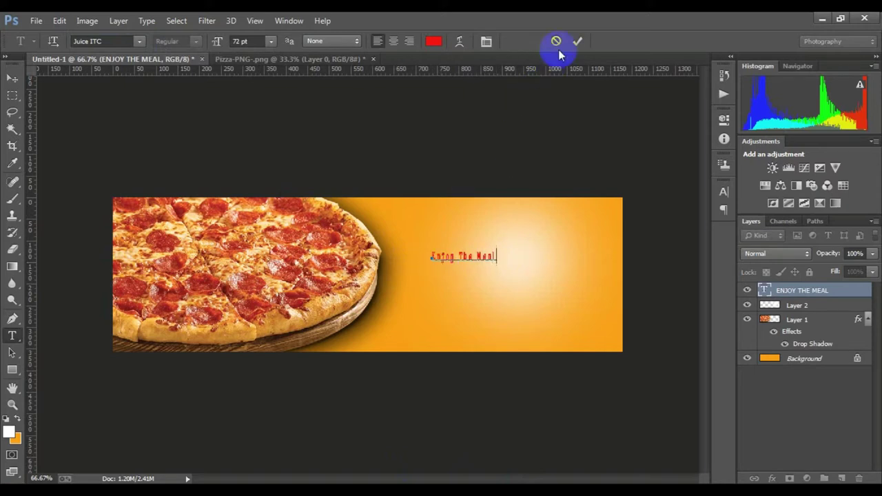
click(578, 41)
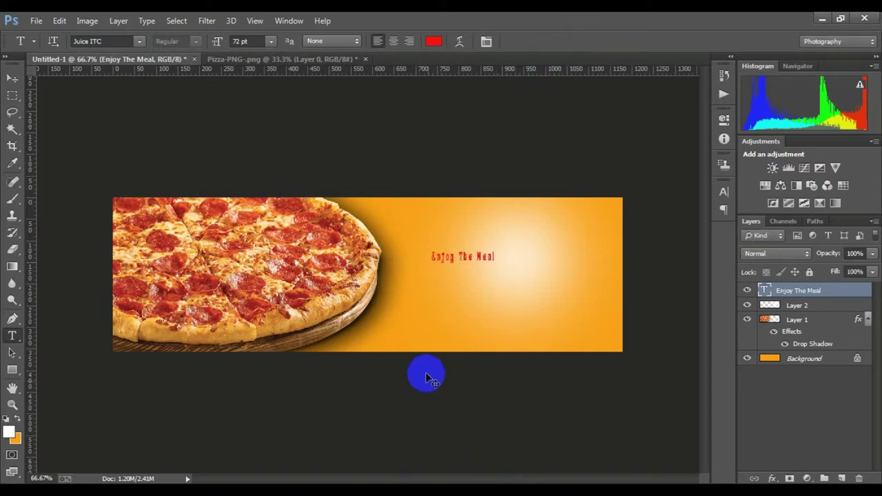
Step: Enlarge the Enjoy The Meal headline to about 255%
key(ctrl+t)
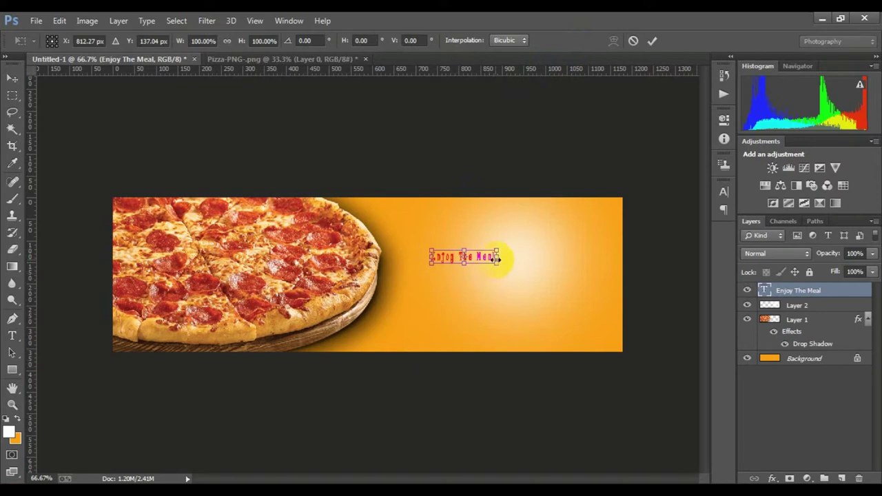
mouse_move(496, 267)
mouse_down()
mouse_move(538, 292)
mouse_move(559, 269)
mouse_move(581, 263)
mouse_move(562, 257)
mouse_up()
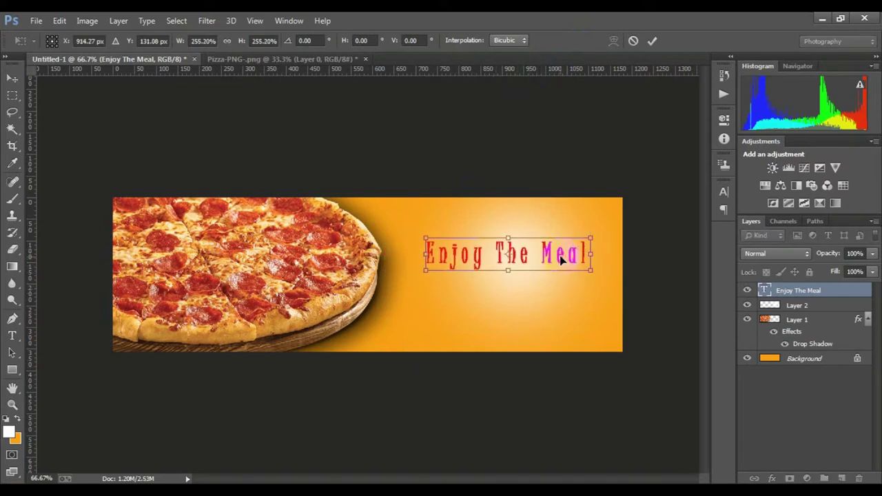
key(Return)
Step: Change the headline font to Kunstler Script
key(t)
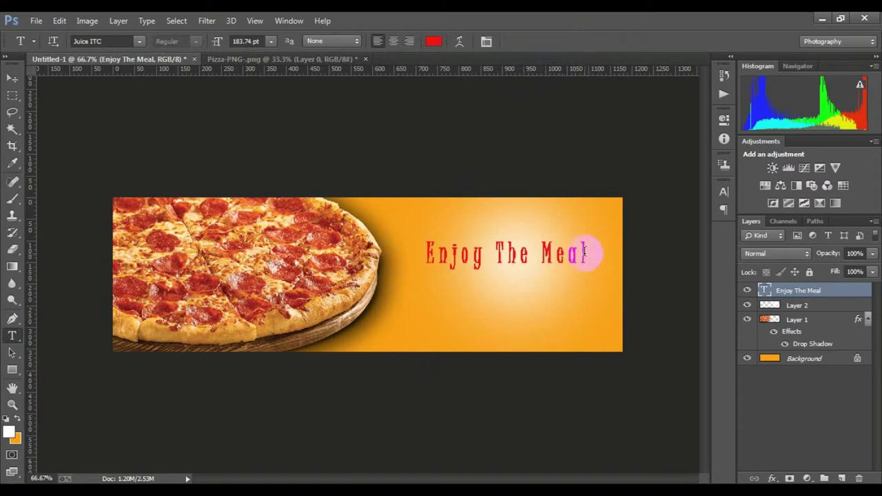
drag(584, 252, 354, 253)
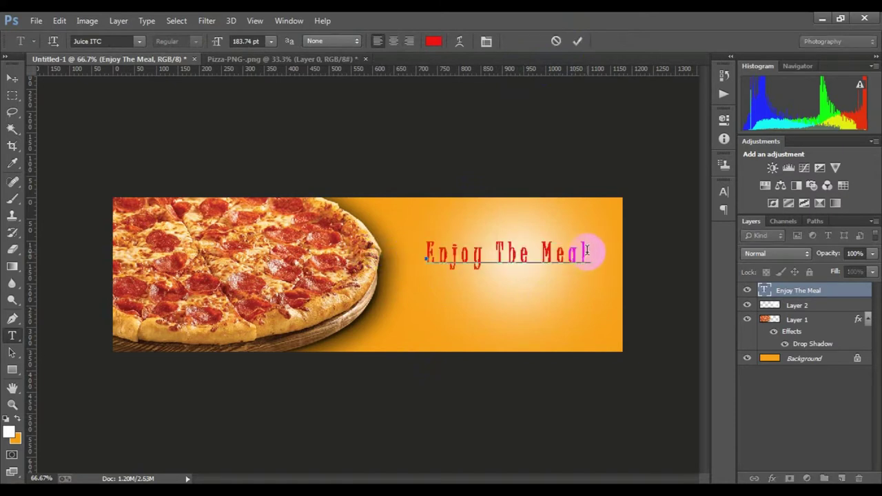
key(ctrl+a)
click(141, 42)
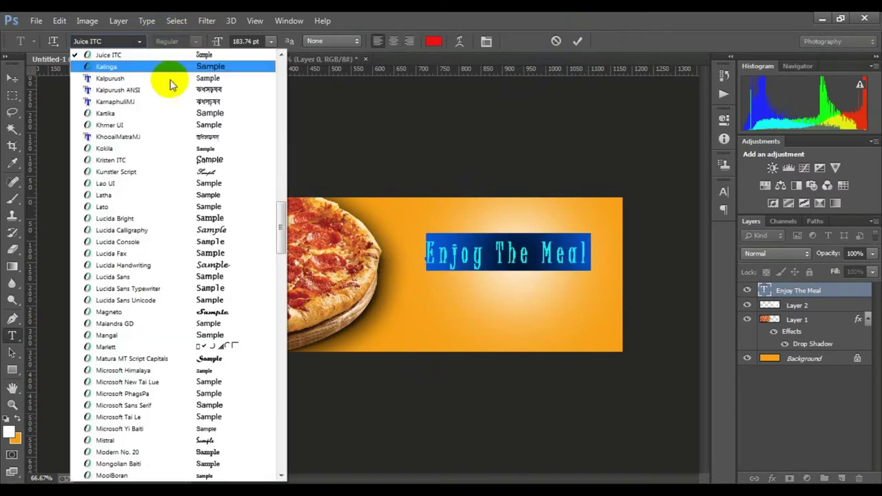
click(207, 173)
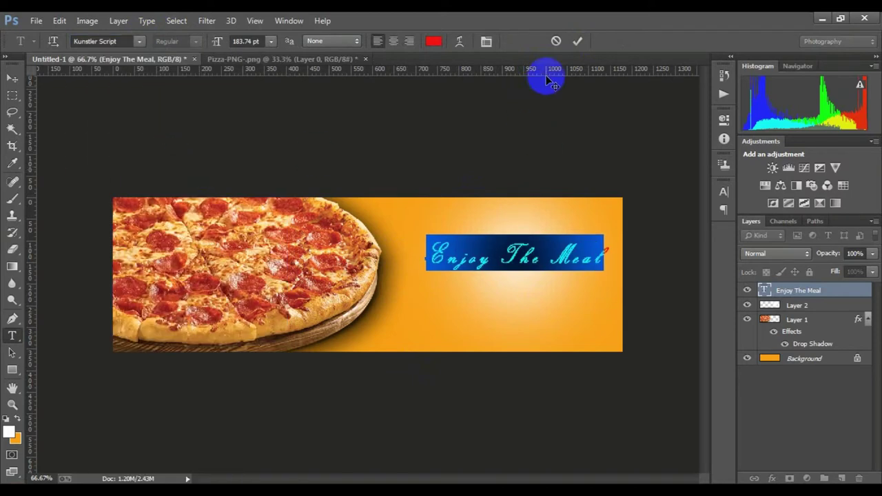
click(577, 43)
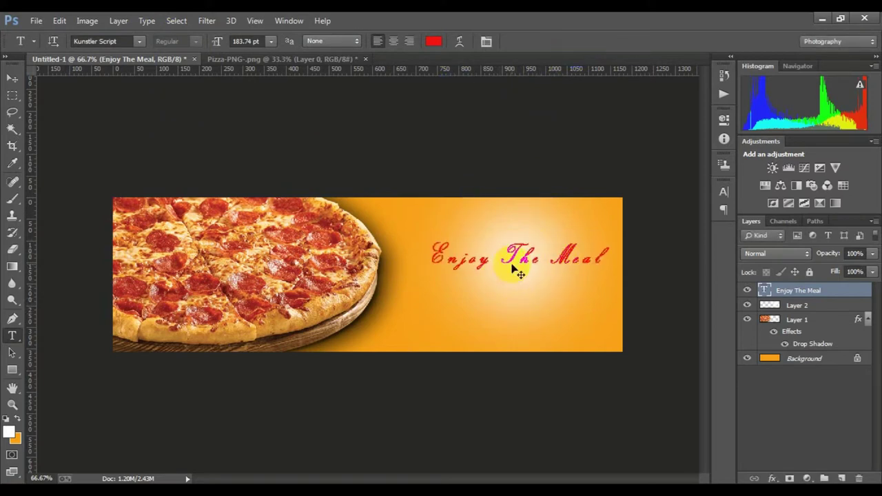
Step: Adjust the headline's horizontal scale in the Character panel, entering 35% then tuning toward 18%
key(ctrl+t)
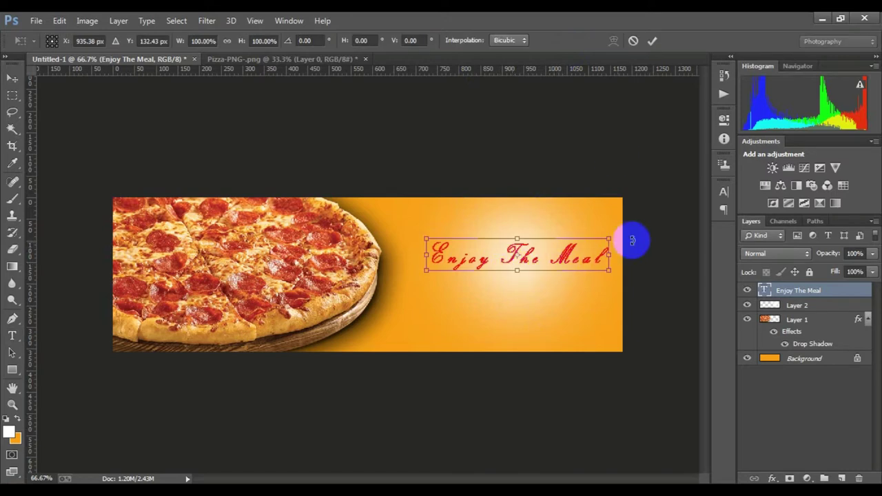
click(653, 41)
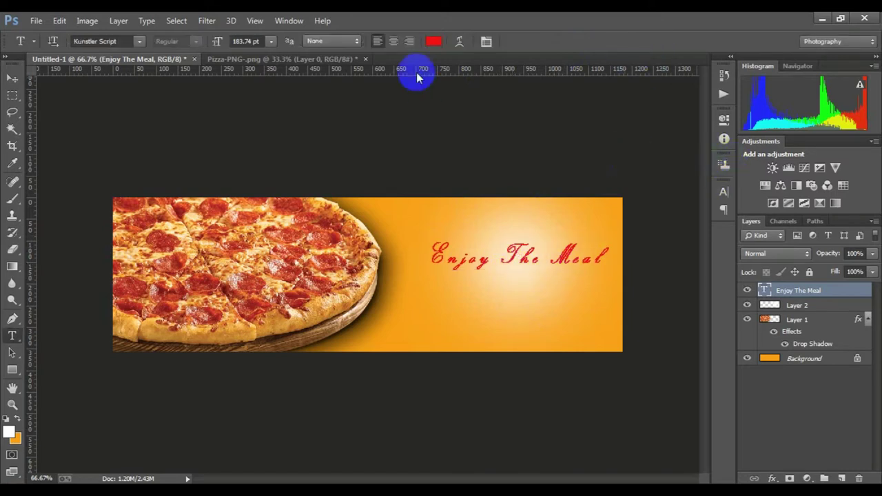
click(486, 42)
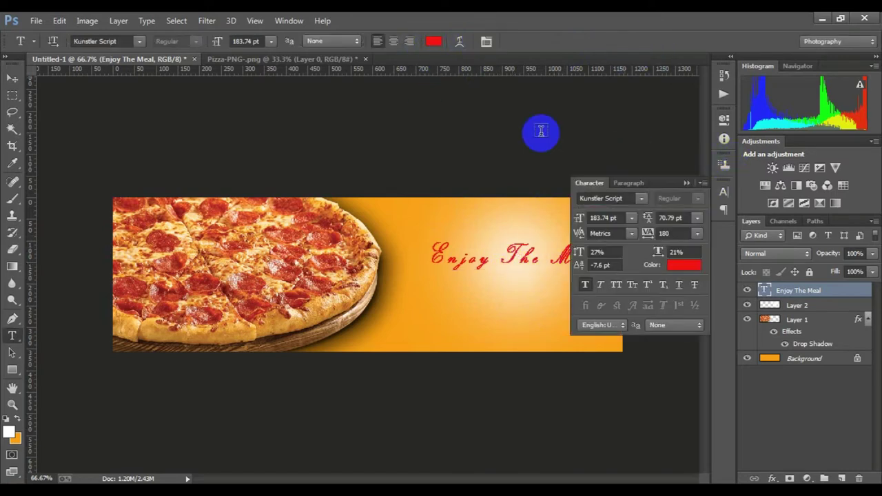
click(667, 252)
text(35)
key(Return)
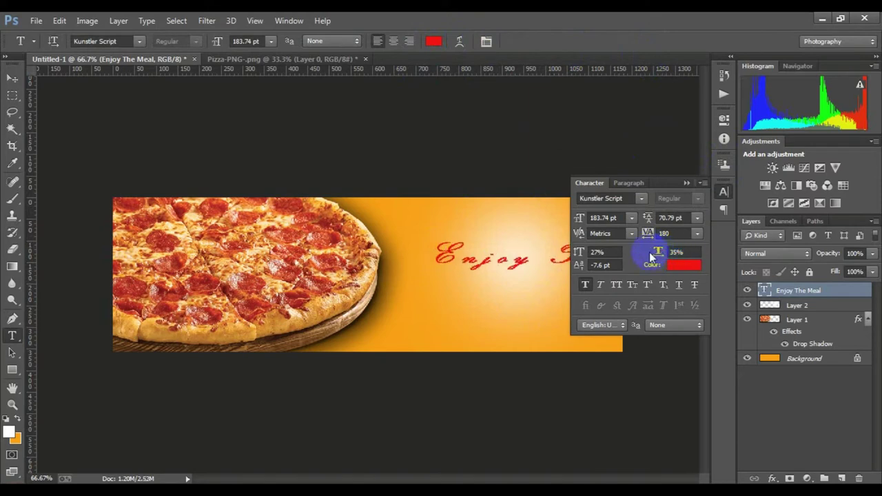
mouse_move(659, 254)
mouse_down()
mouse_move(649, 257)
mouse_move(663, 253)
mouse_up()
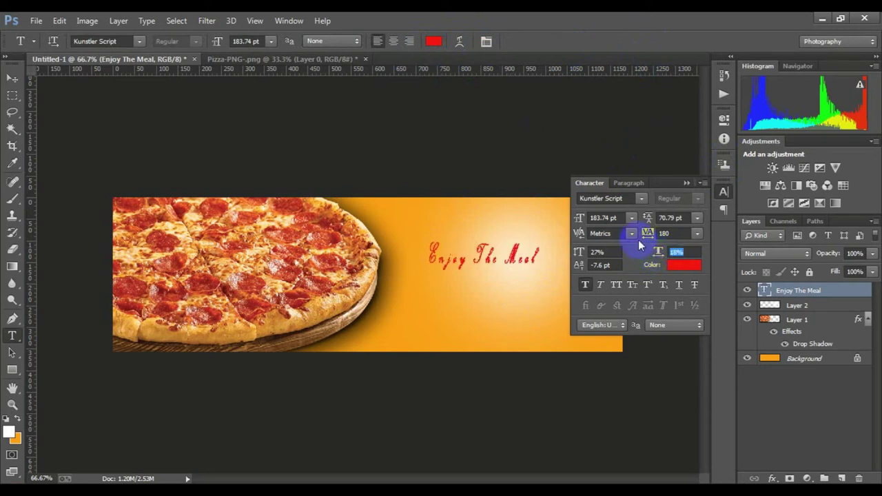
click(640, 200)
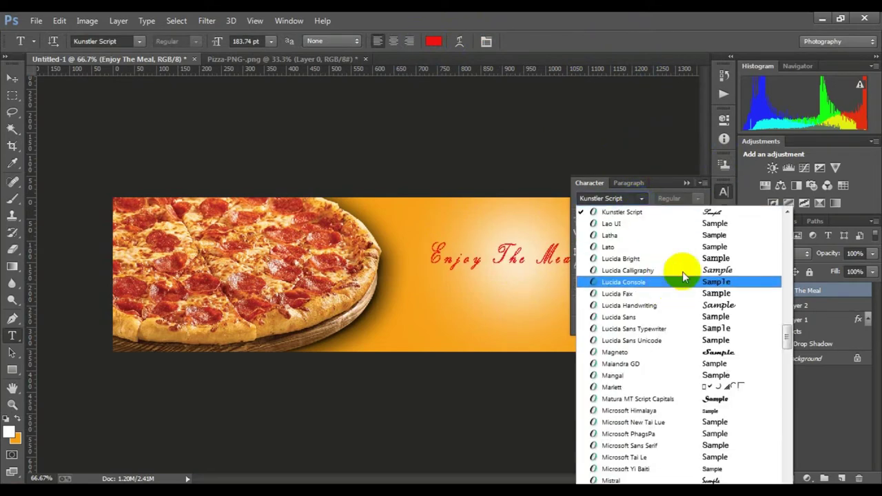
Step: Try the Magneto, Mistral and Palace Script MT fonts on the headline
click(699, 356)
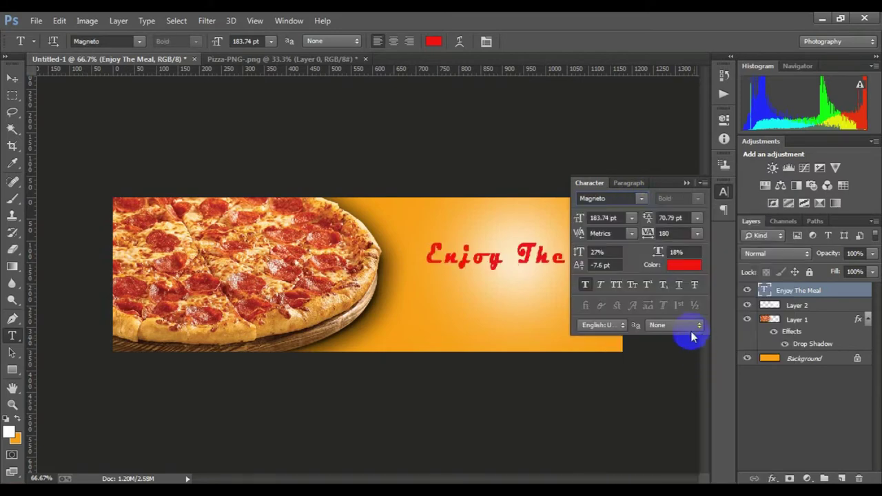
click(643, 199)
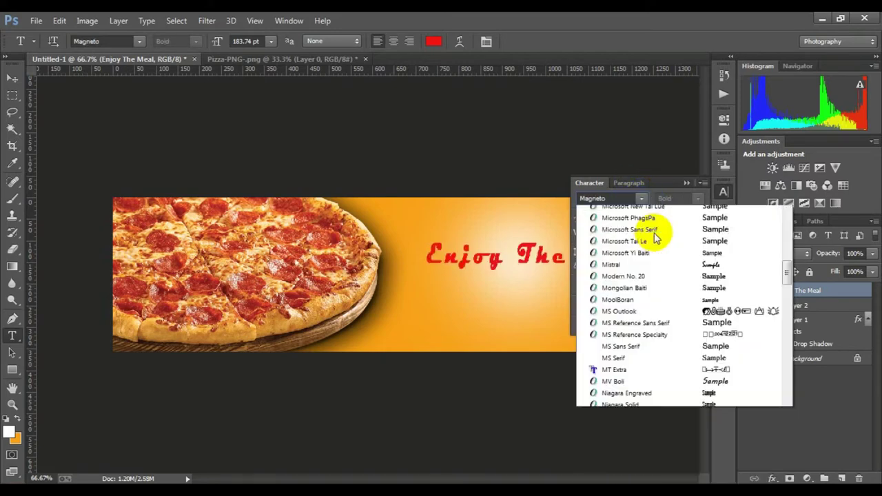
click(714, 342)
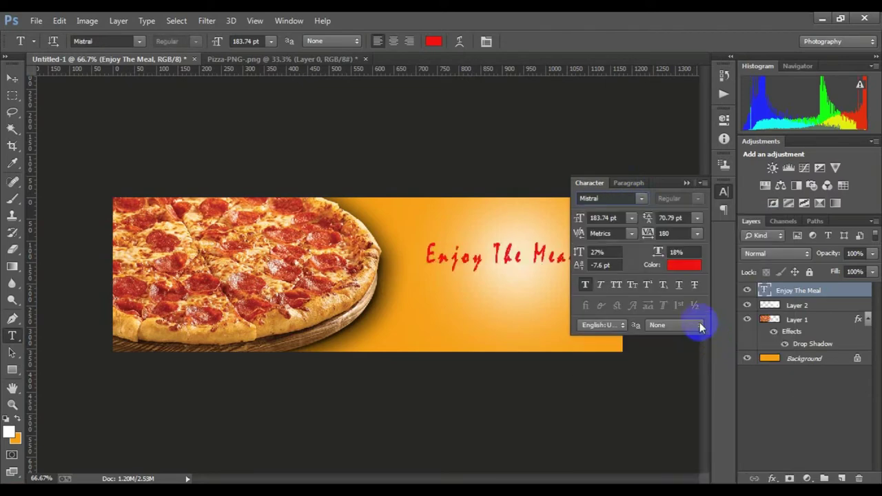
click(643, 199)
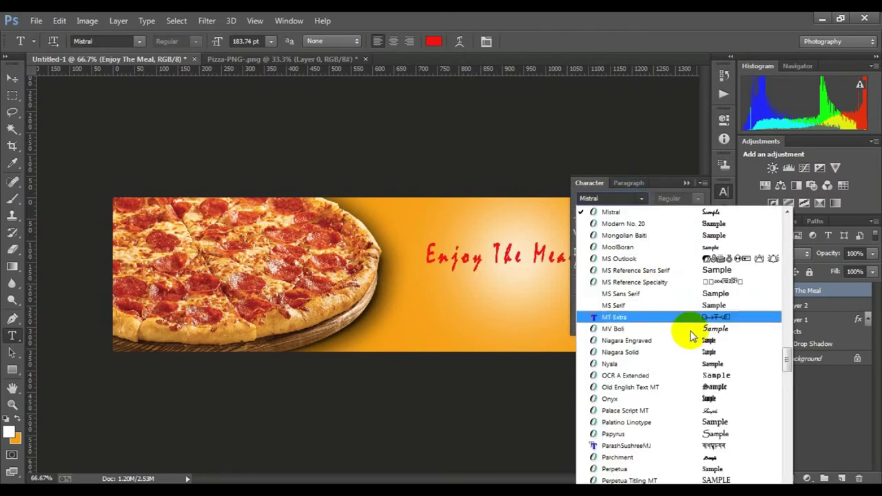
scroll(693, 335, down, 2)
scroll(693, 331, down, 3)
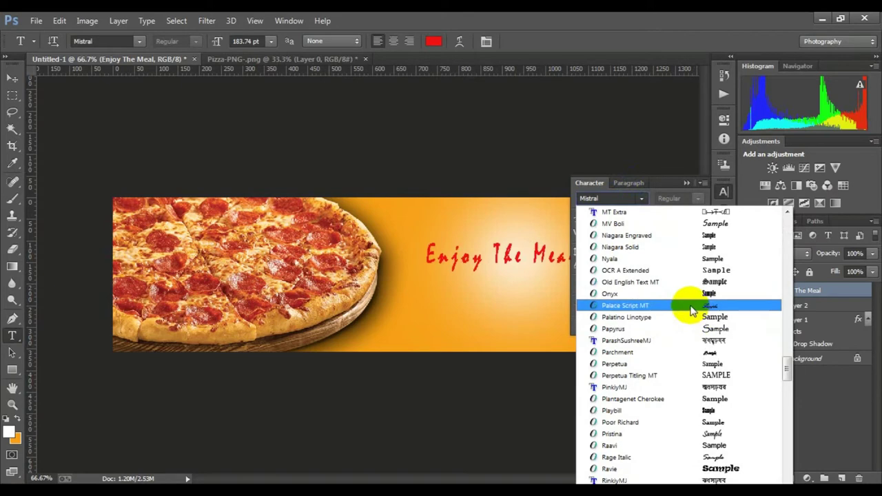
click(686, 305)
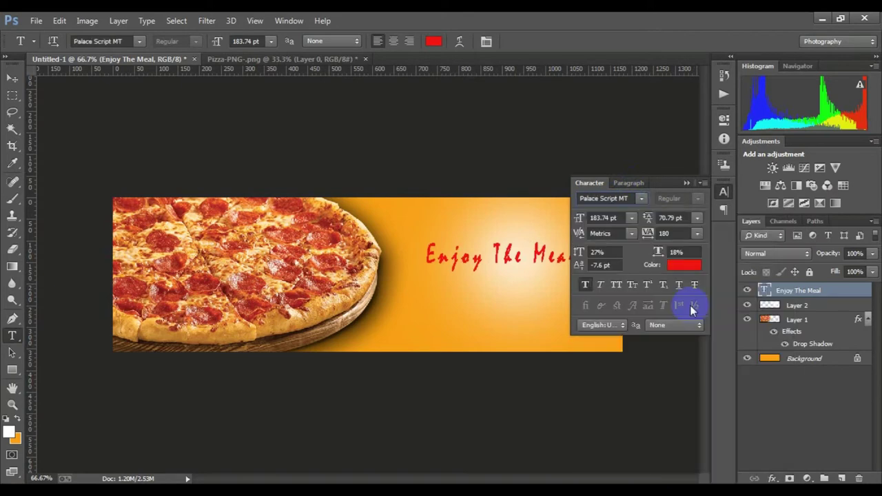
Step: Try the Vivaldi font on the headline
click(643, 199)
scroll(661, 304, down, 3)
scroll(655, 334, down, 3)
scroll(689, 333, down, 3)
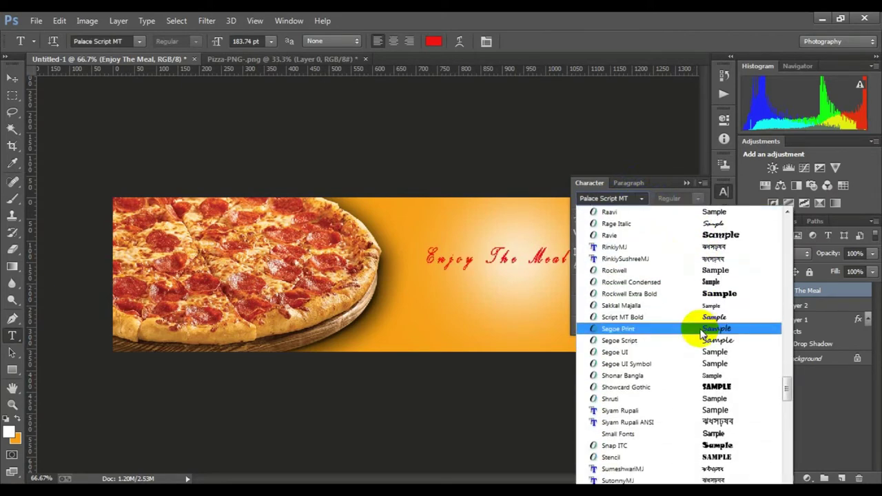
scroll(694, 330, down, 3)
scroll(721, 363, down, 3)
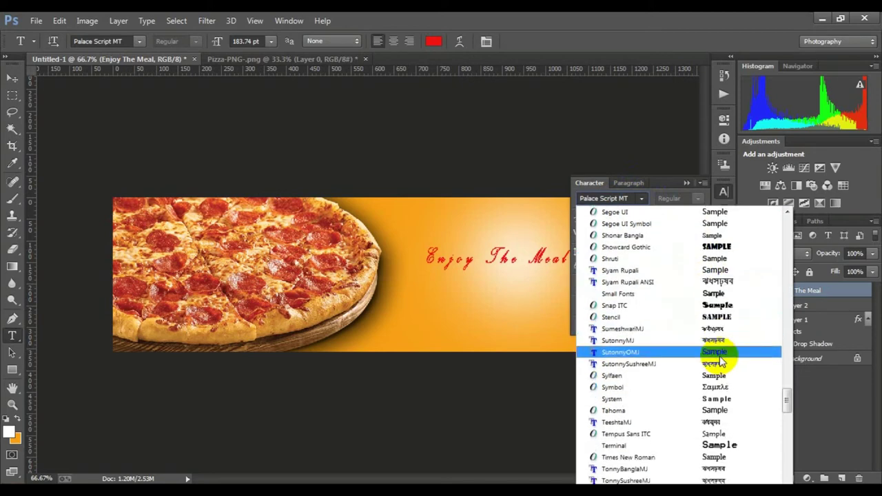
scroll(712, 394, down, 1)
scroll(712, 393, down, 1)
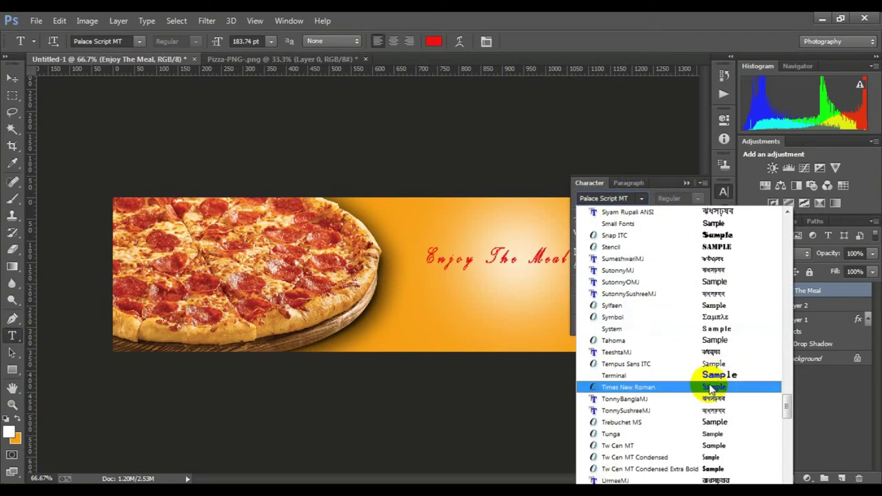
scroll(711, 392, down, 1)
scroll(709, 390, down, 2)
scroll(711, 390, down, 1)
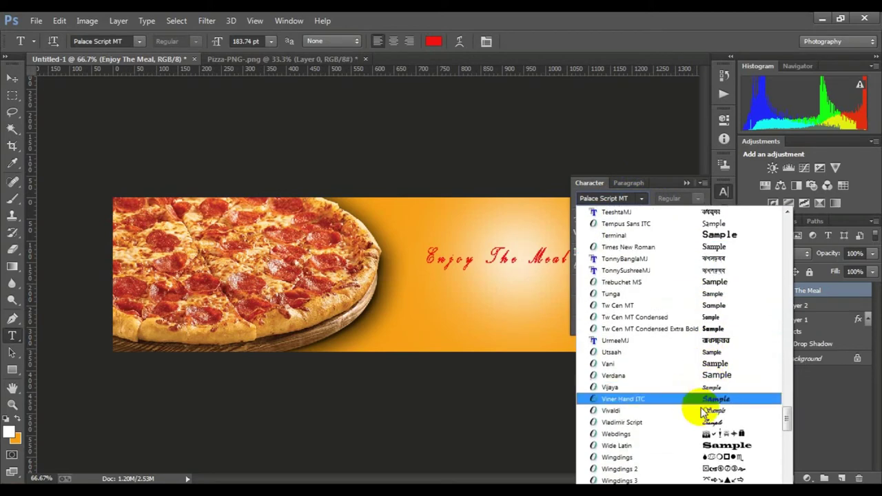
click(711, 410)
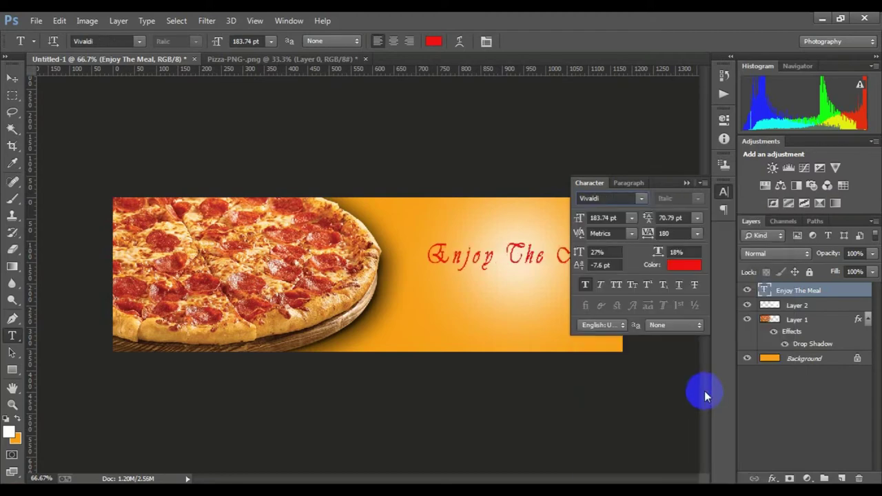
Step: Browse the font list and switch the headline back to Mistral
click(642, 198)
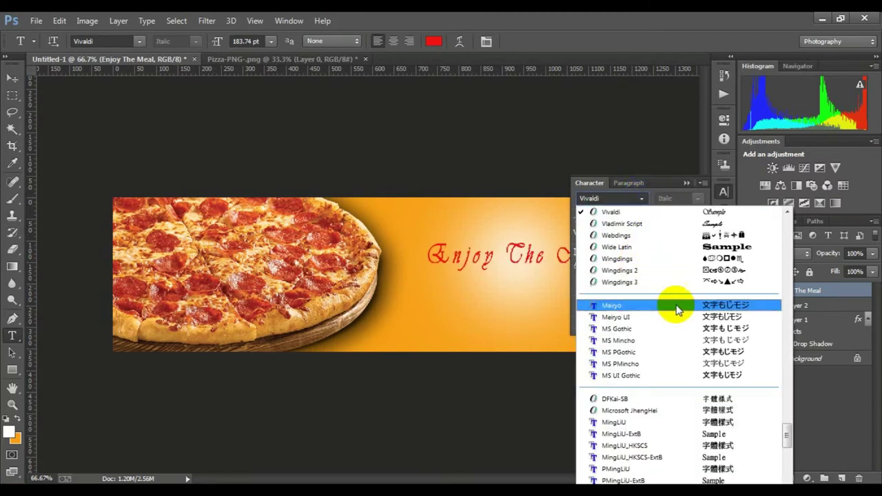
scroll(679, 307, down, 2)
scroll(688, 307, down, 3)
scroll(688, 309, down, 1)
scroll(688, 309, down, 3)
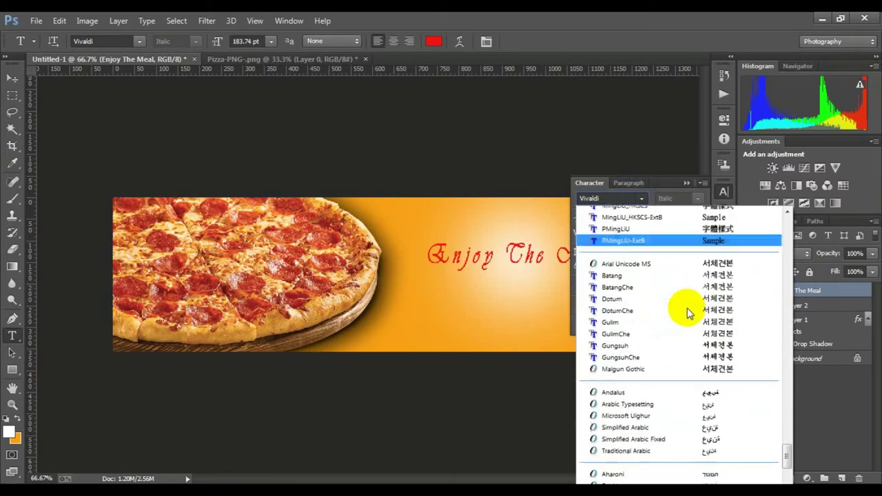
scroll(688, 309, down, 3)
scroll(688, 310, down, 3)
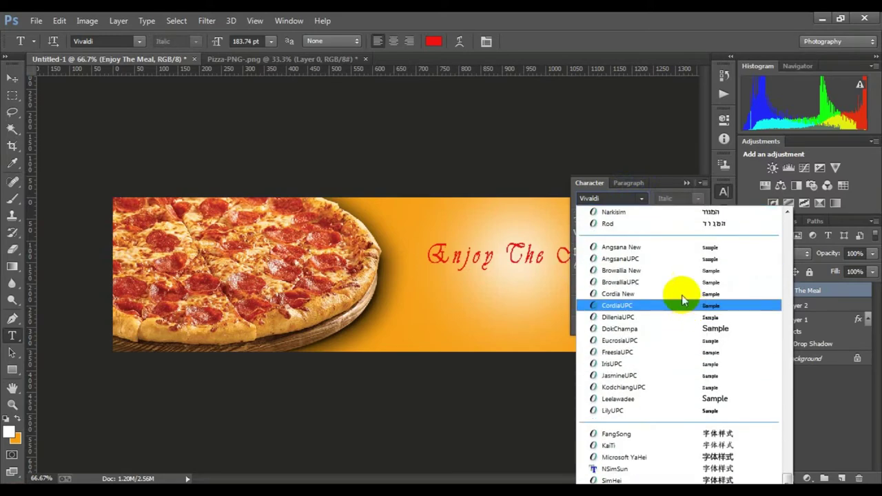
scroll(681, 300, up, 2)
scroll(679, 297, up, 3)
scroll(677, 293, up, 3)
scroll(673, 286, up, 3)
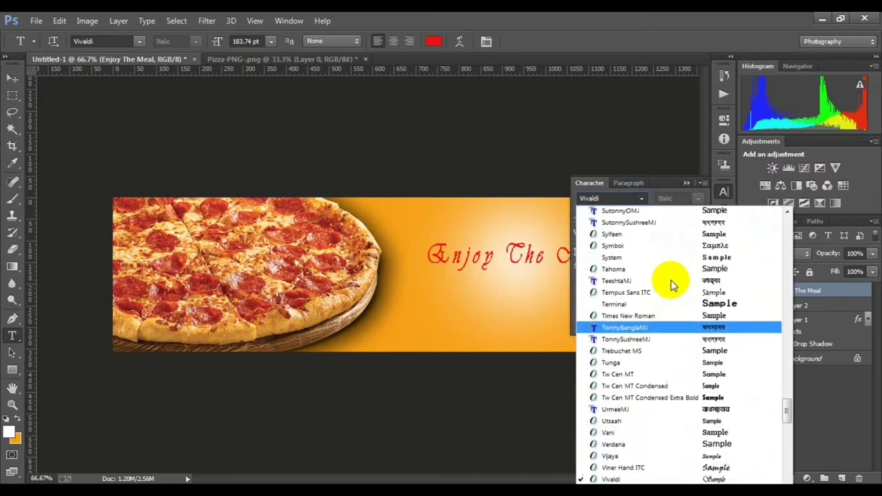
scroll(683, 287, up, 3)
scroll(696, 287, up, 3)
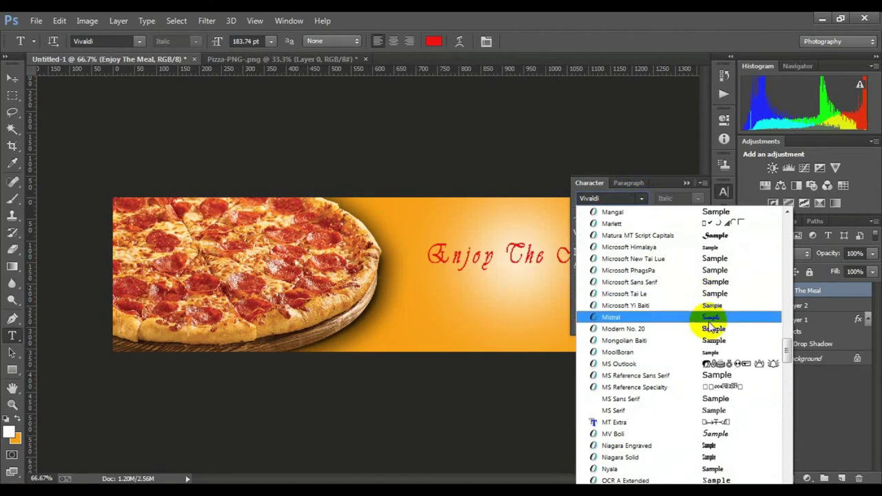
click(710, 319)
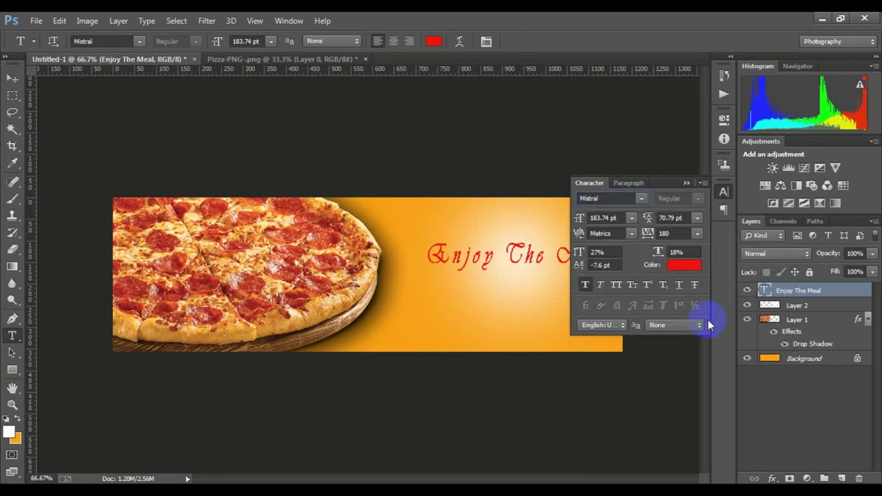
Step: Settle on MS Outlook for the headline and collapse the Character panel
click(642, 199)
scroll(660, 276, up, 2)
scroll(670, 291, up, 1)
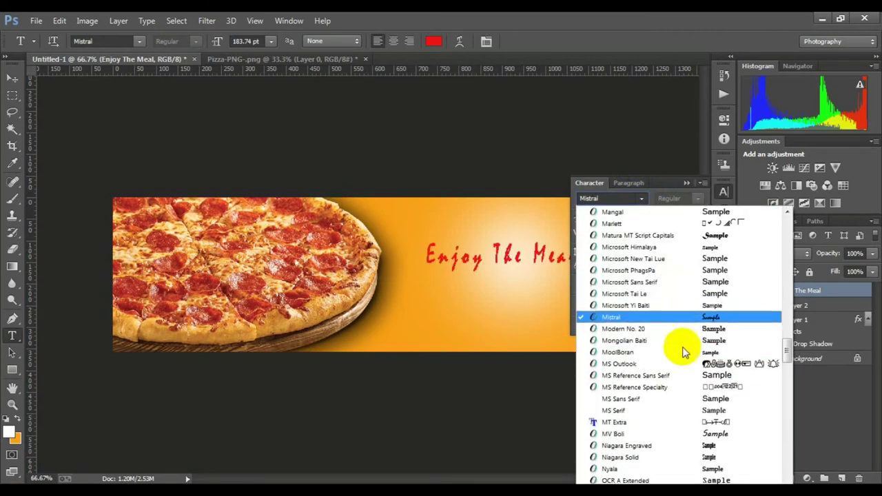
click(697, 364)
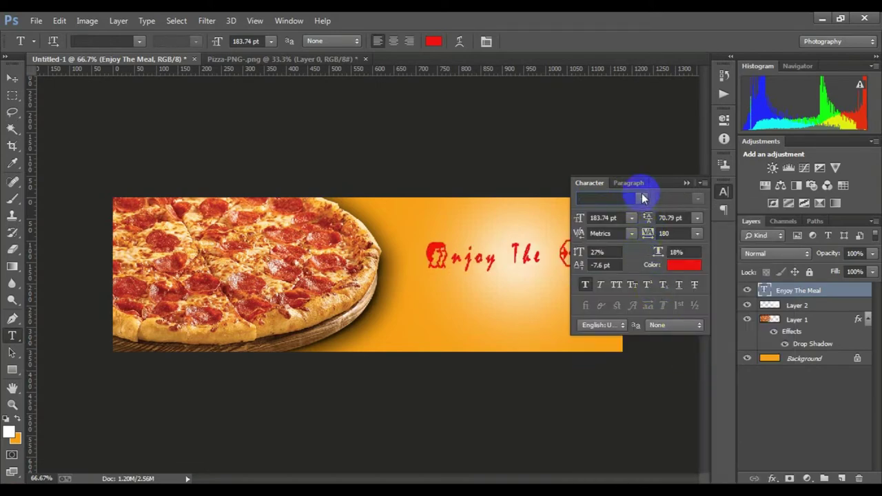
click(642, 199)
scroll(703, 298, up, 1)
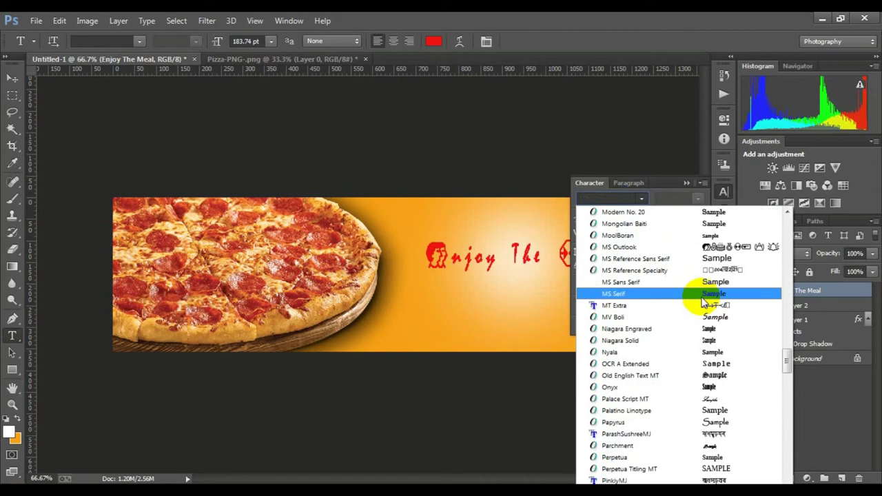
click(700, 247)
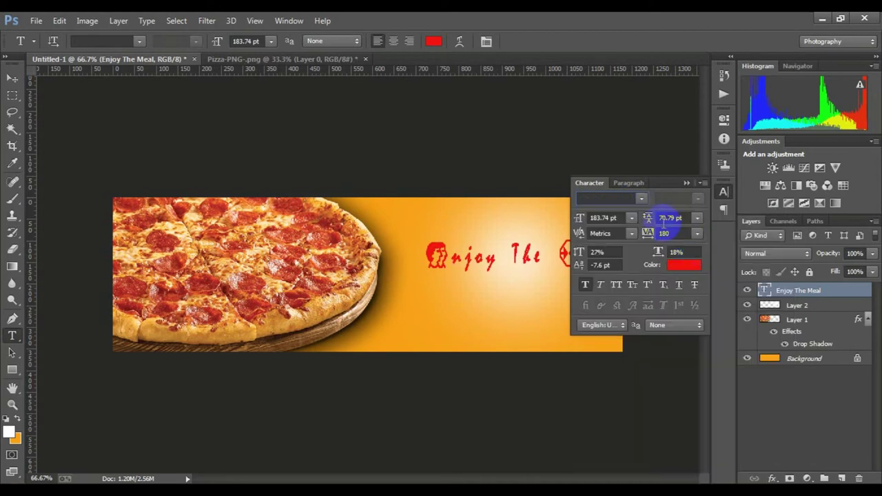
click(687, 183)
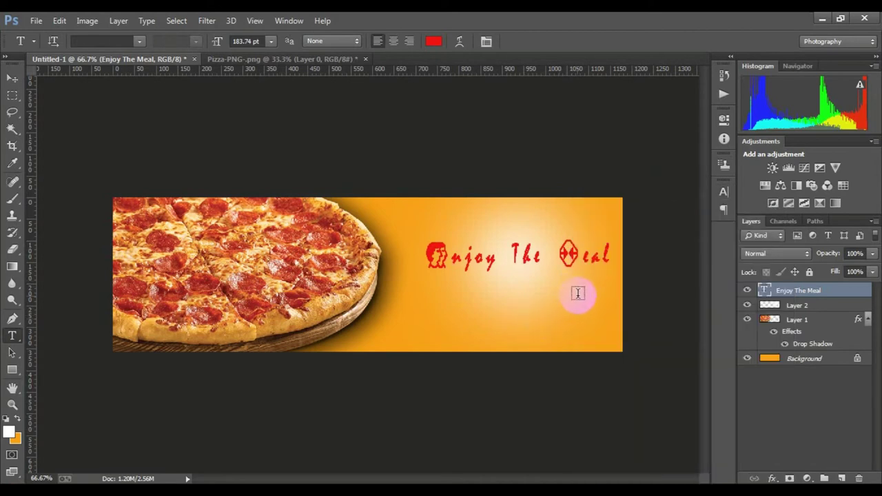
Step: Scale the Enjoy The Meal headline down slightly with Free Transform
key(ctrl+t)
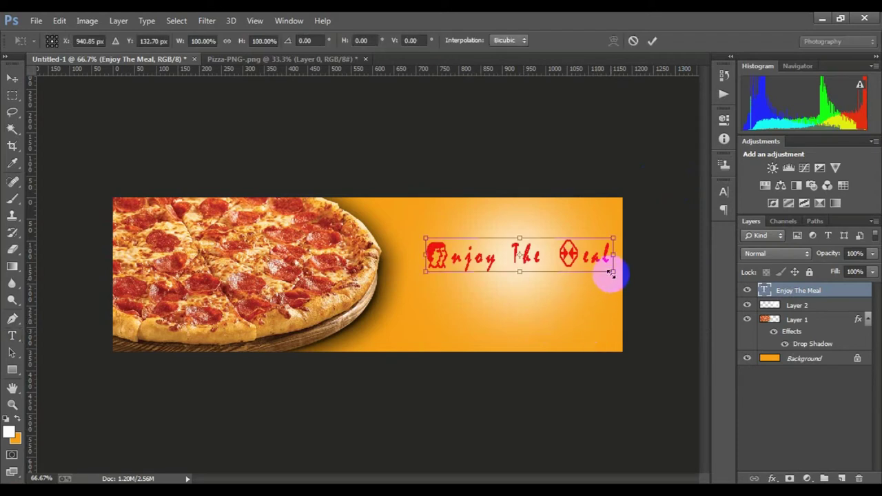
mouse_move(610, 271)
mouse_down()
mouse_move(572, 265)
mouse_move(603, 276)
mouse_up()
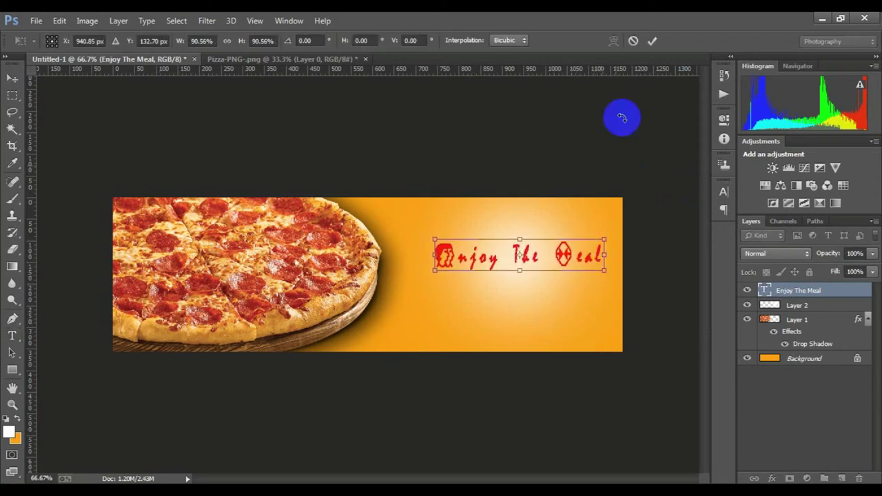
click(652, 40)
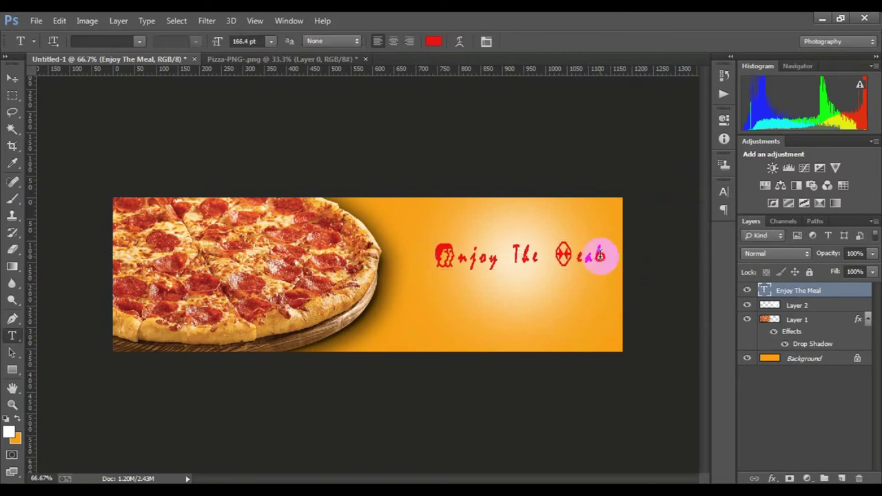
Step: Select the headline text and try the Matura MT Script Capitals font
drag(600, 256, 374, 266)
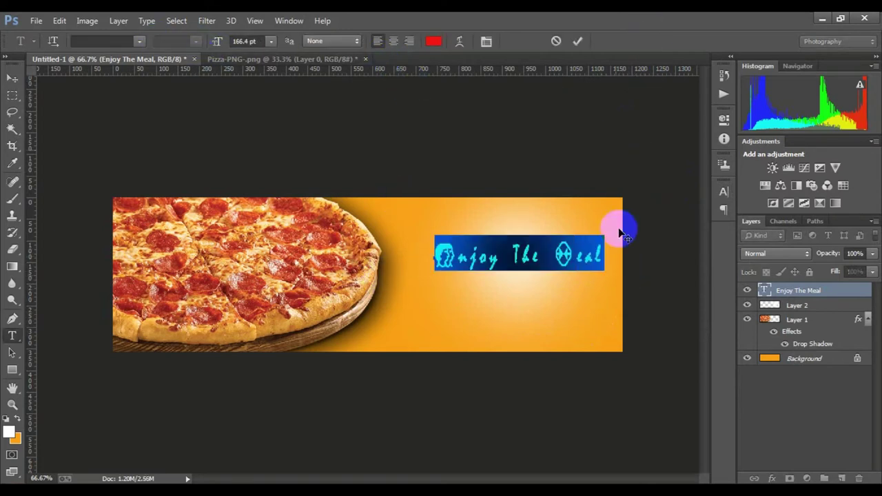
click(486, 42)
click(665, 251)
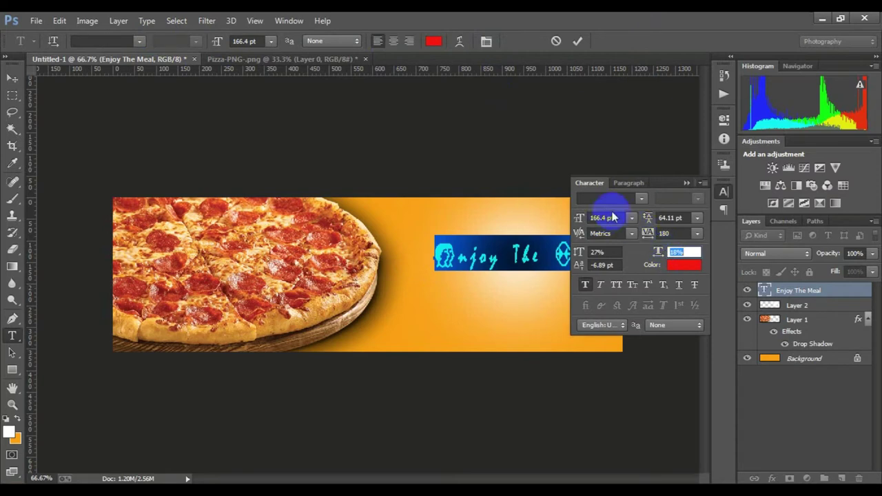
click(641, 198)
key(Down)
key(Down)
key(Down)
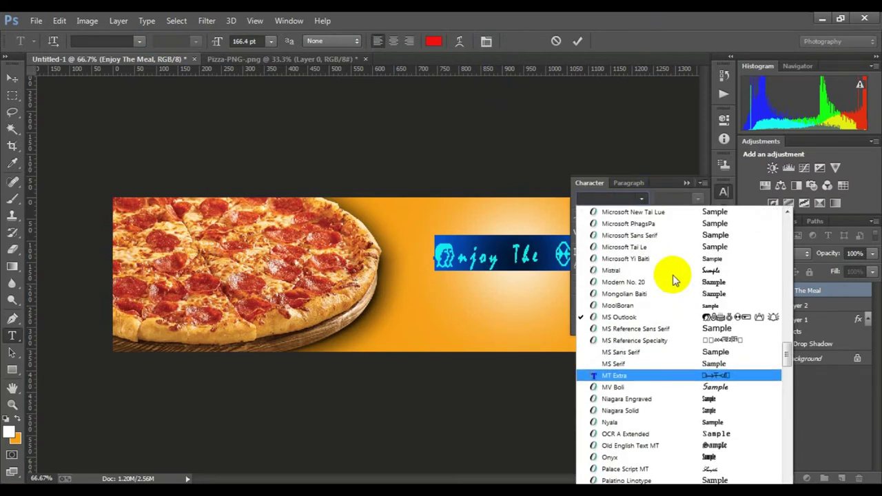
scroll(674, 279, up, 1)
scroll(674, 276, up, 1)
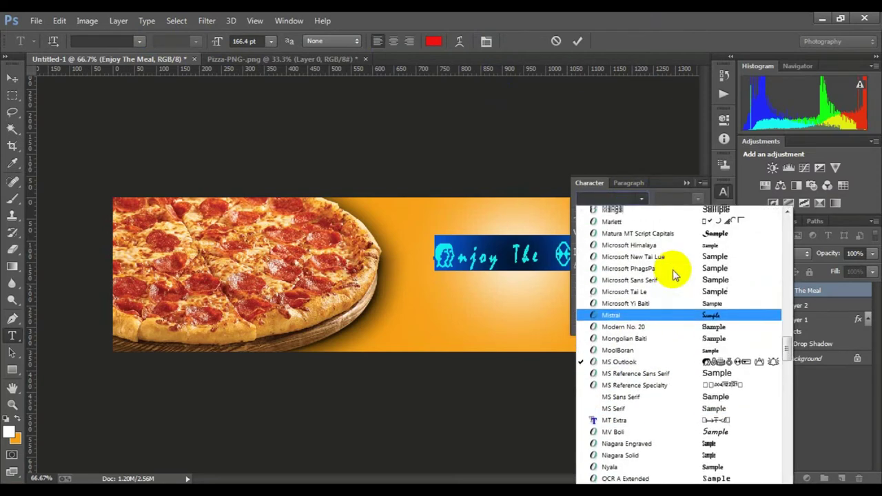
scroll(676, 271, up, 1)
click(672, 259)
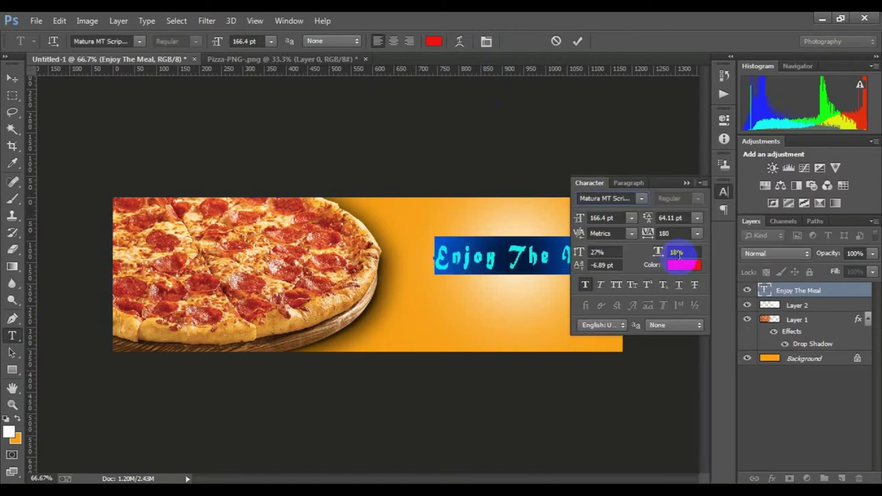
Step: Switch the headline font to Jokerman and commit the text edit
click(643, 199)
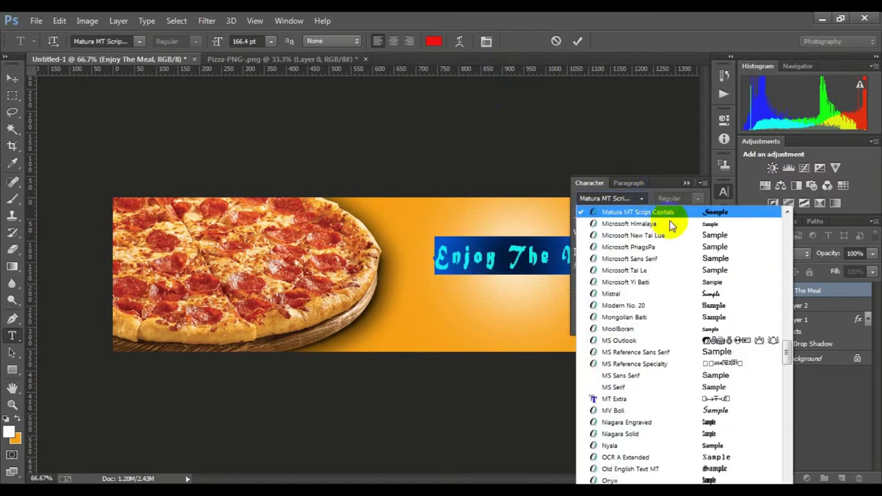
scroll(681, 238, up, 2)
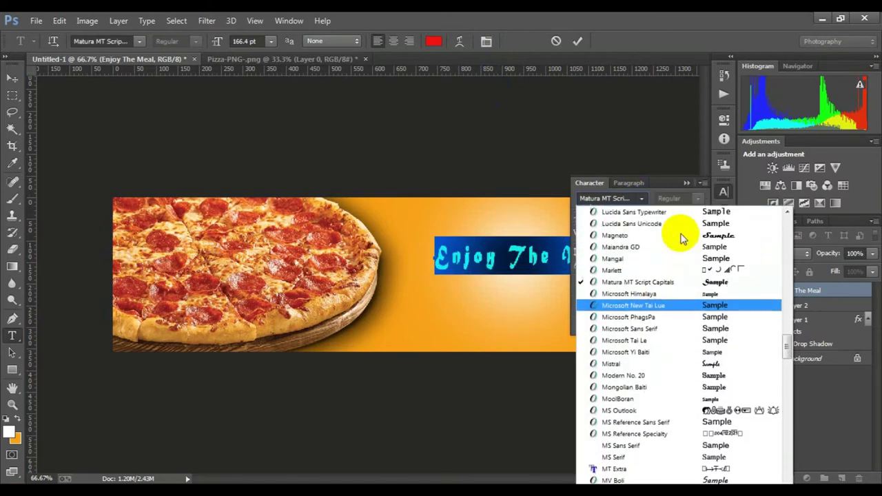
scroll(681, 238, up, 1)
scroll(681, 237, up, 2)
scroll(681, 238, up, 1)
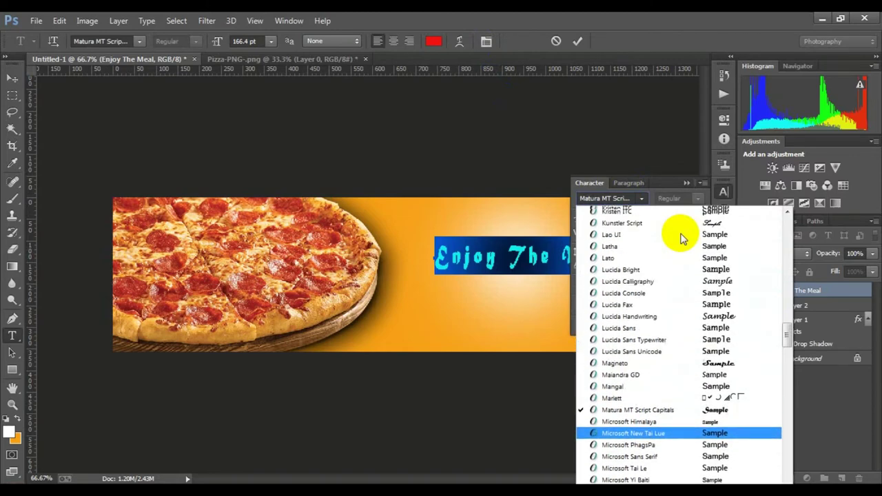
scroll(681, 237, up, 2)
scroll(681, 238, up, 1)
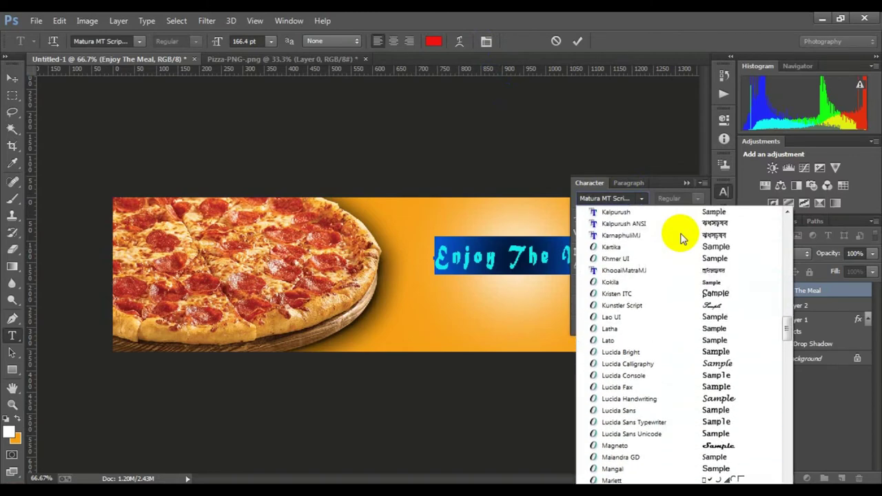
scroll(681, 237, up, 1)
scroll(682, 239, up, 1)
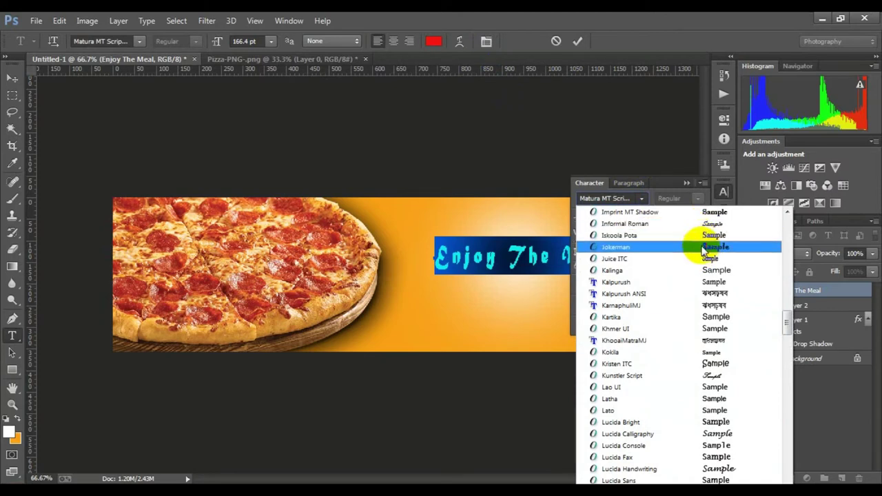
click(703, 248)
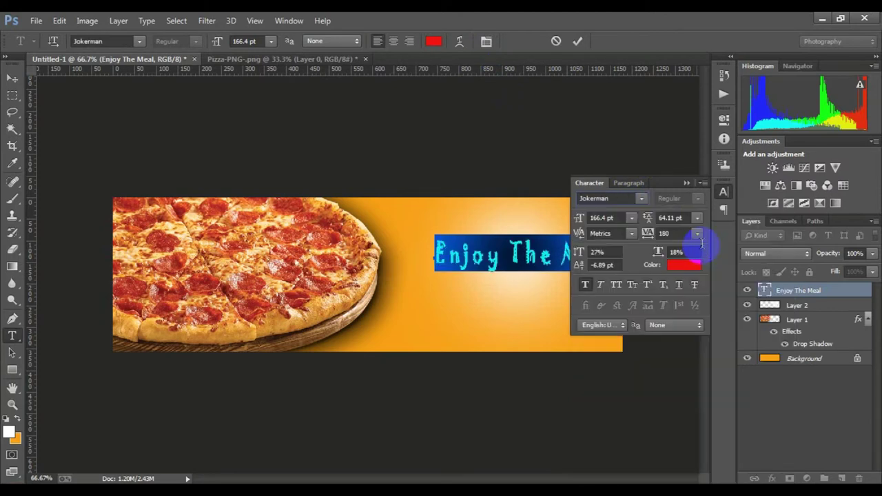
click(687, 184)
click(578, 41)
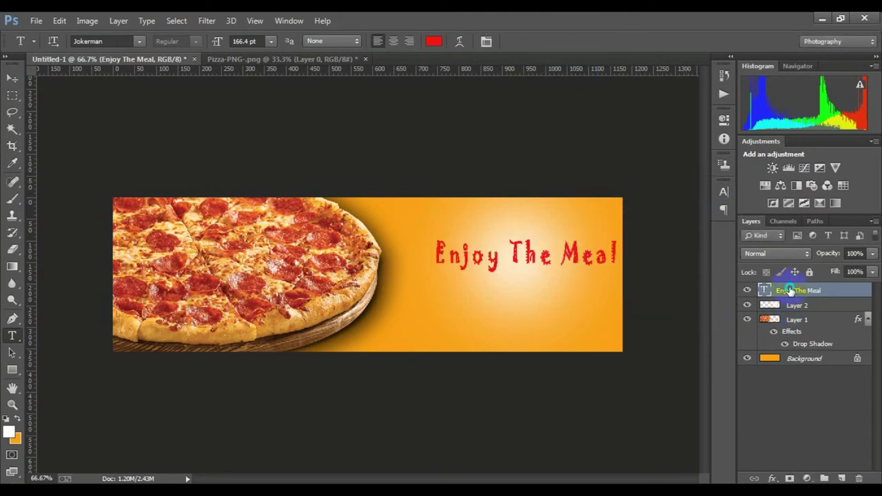
right_click(790, 290)
Step: Apply Drop Shadow and Bevel & Emboss layer styles to the Enjoy The Meal headline
click(571, 96)
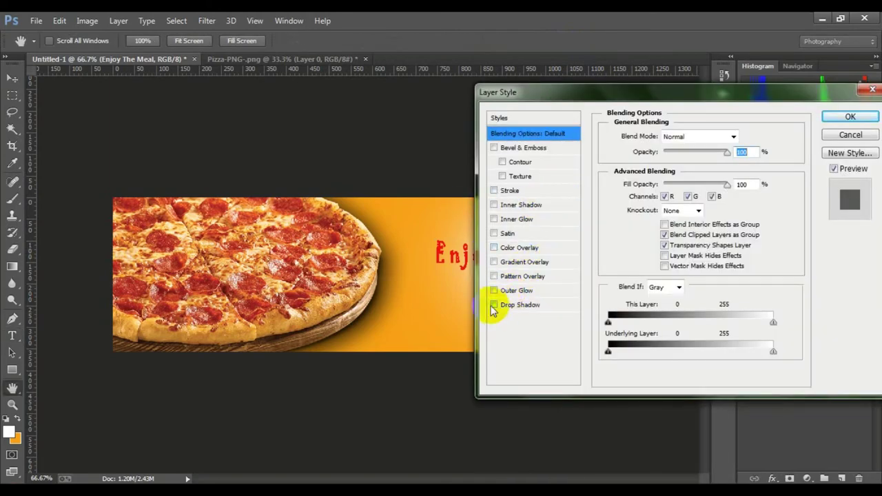
click(494, 306)
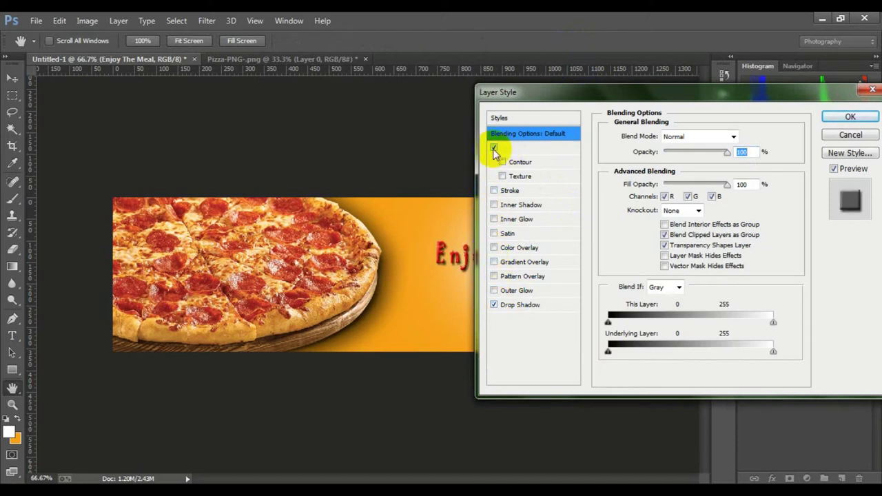
click(502, 163)
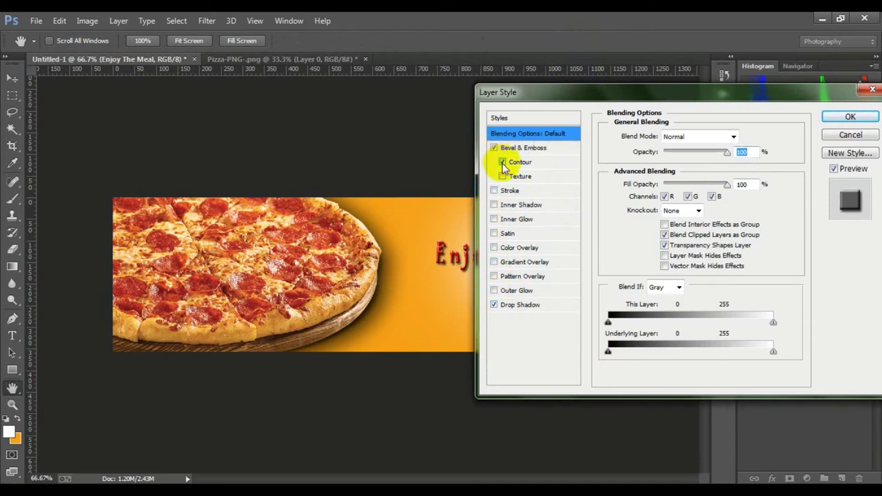
click(503, 165)
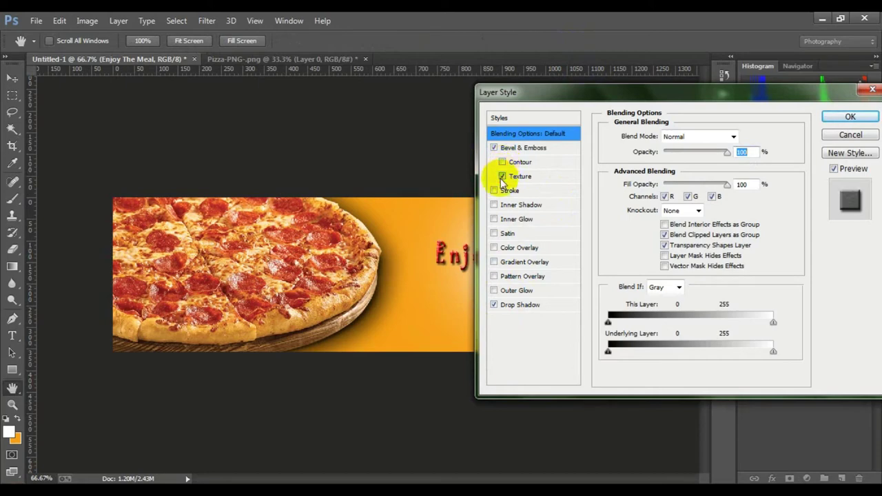
mouse_move(676, 93)
mouse_down()
mouse_move(284, 311)
mouse_move(296, 295)
mouse_up()
drag(343, 355, 357, 354)
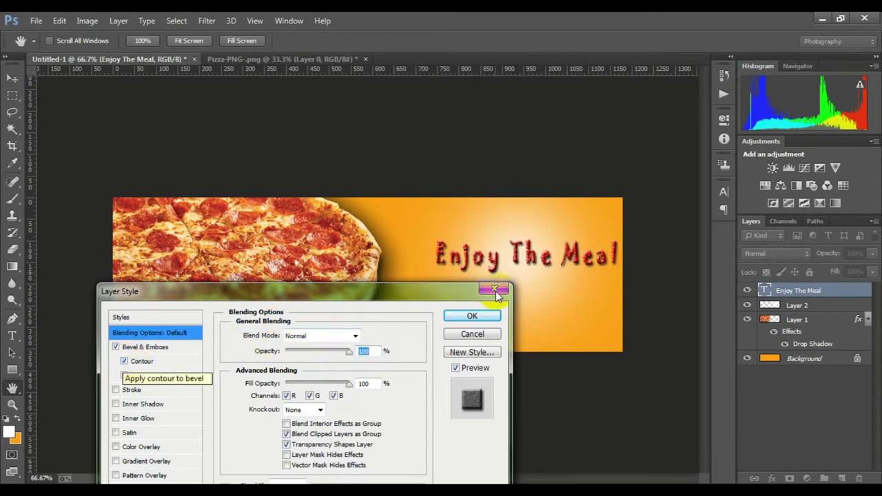
click(489, 317)
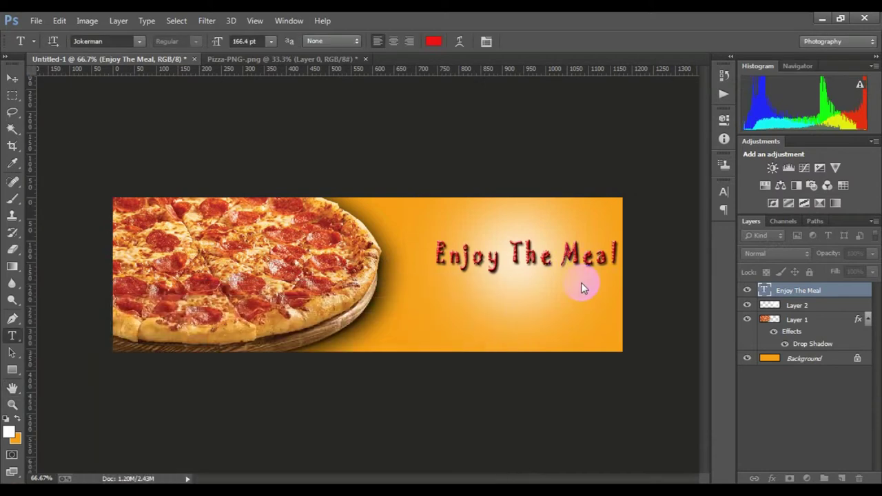
Step: Nudge the Enjoy The Meal headline slightly left with Free Transform and commit it
key(ctrl+t)
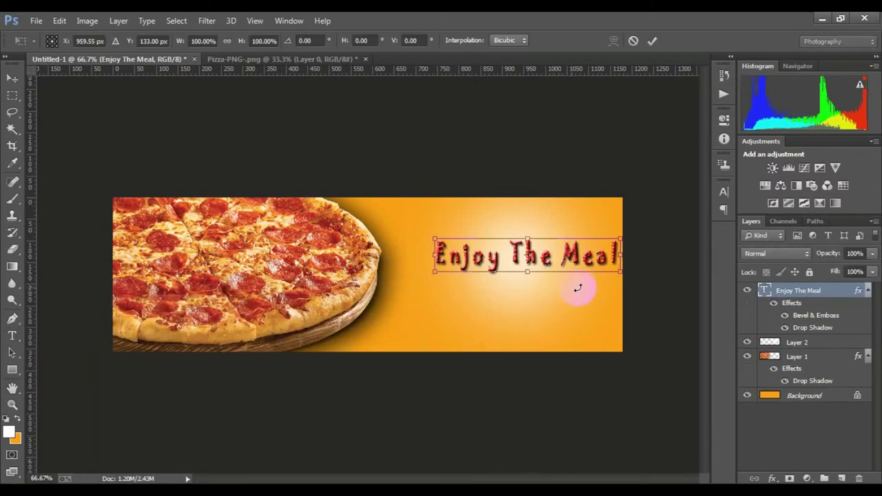
drag(570, 260, 565, 266)
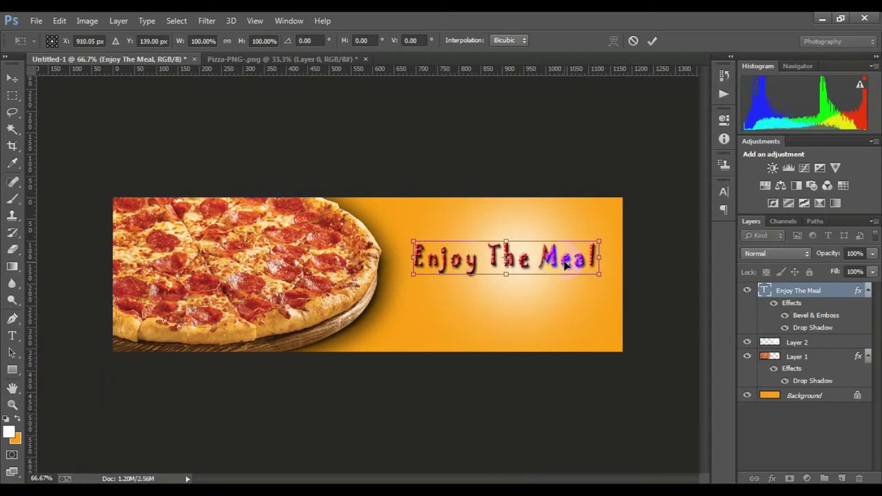
drag(565, 266, 569, 264)
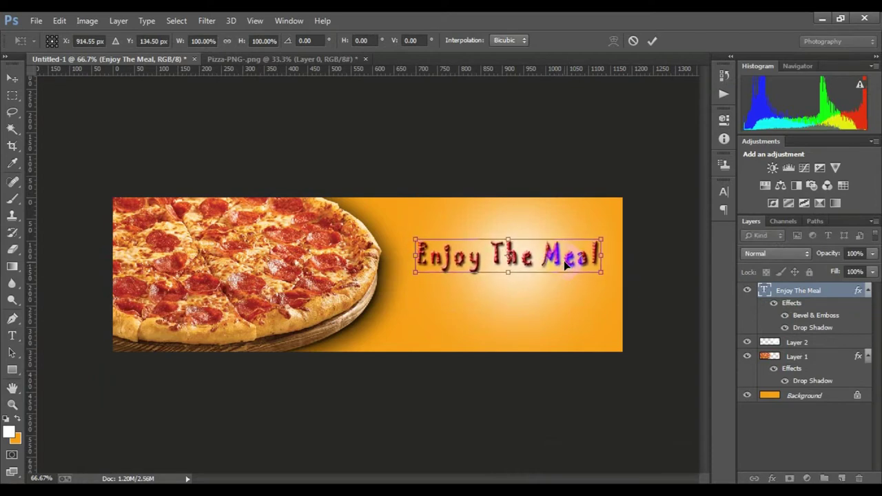
key(Up)
key(Up)
key(Up)
key(Down)
key(Down)
key(Down)
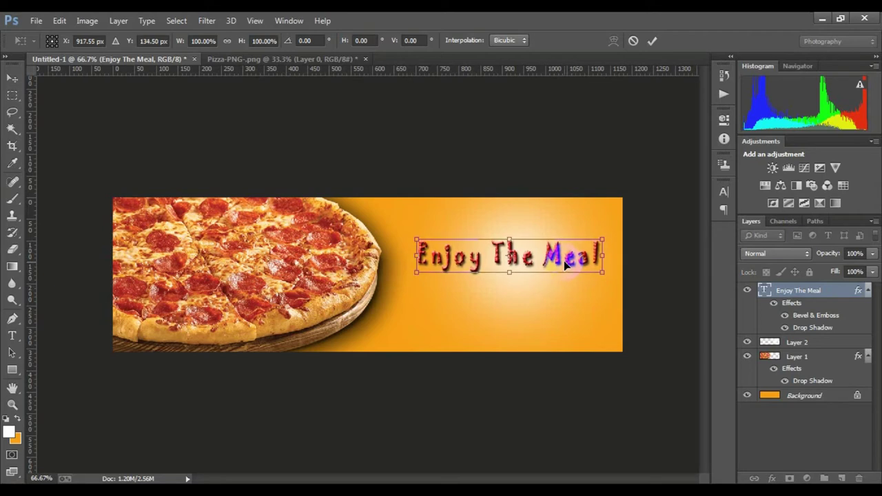
key(Return)
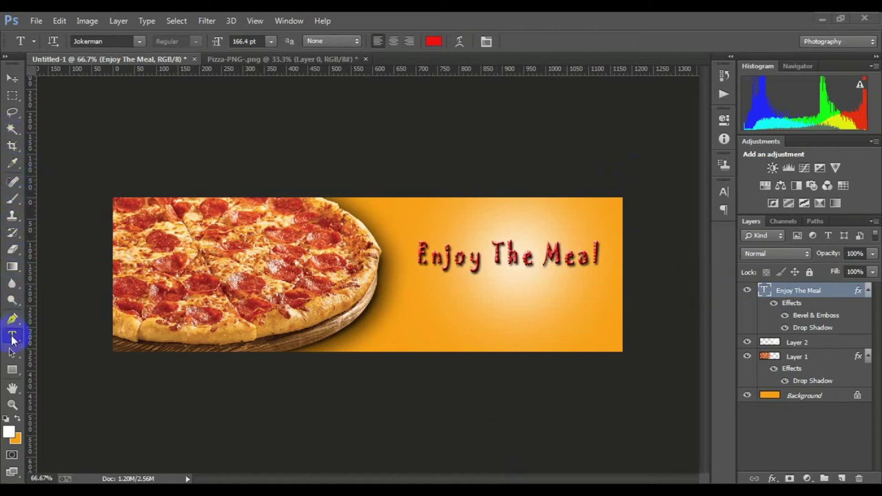
Step: Type the tagline 'You'll Love It' below the headline and set it in Kristen ITC
click(436, 301)
text(You')
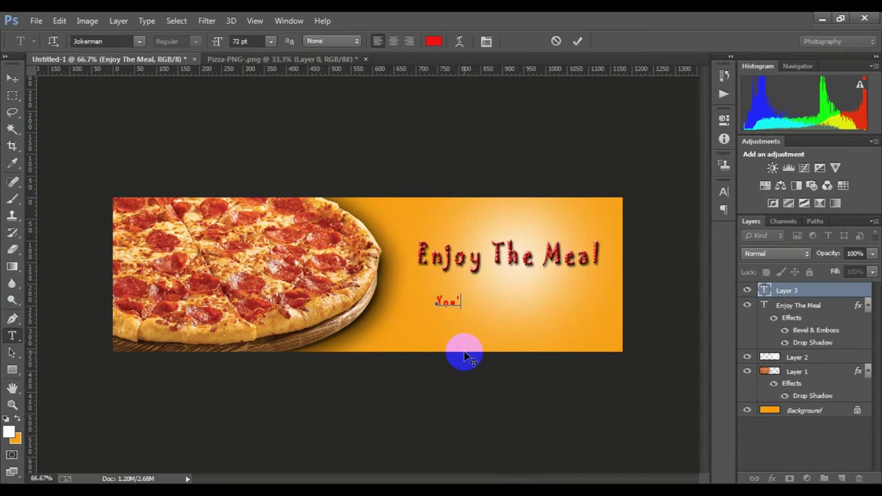
text(ll Love It)
click(577, 41)
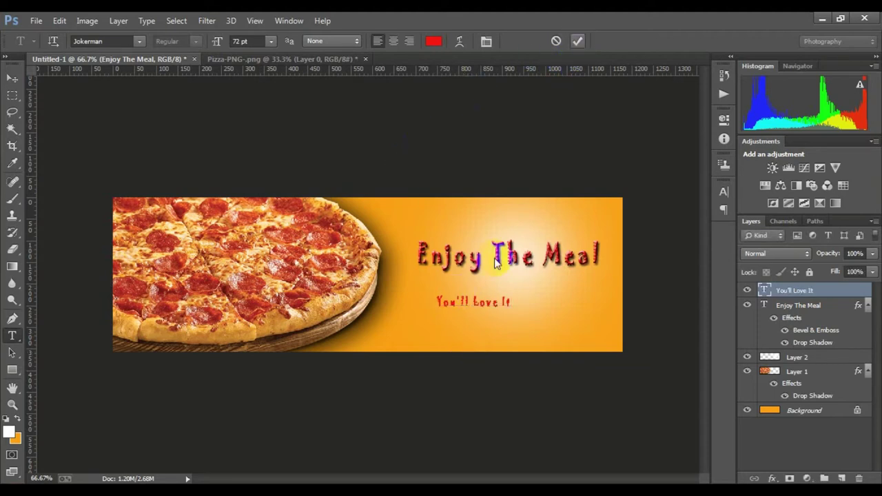
drag(510, 303, 409, 305)
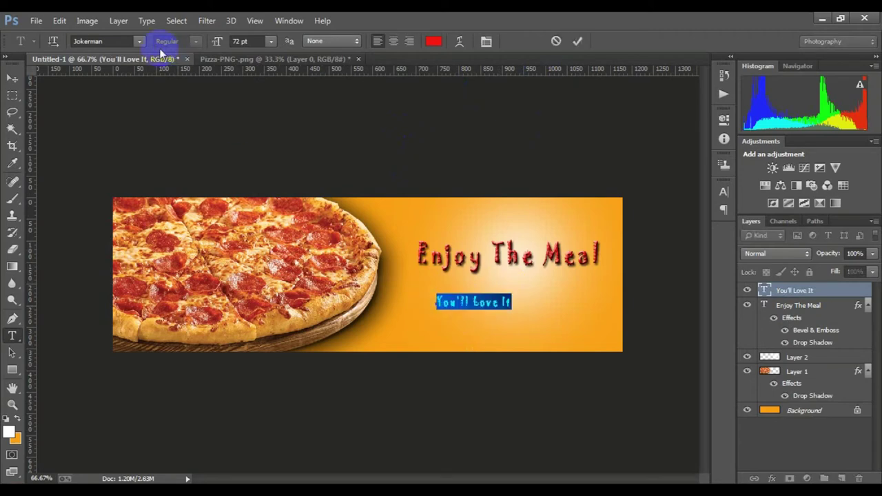
click(139, 40)
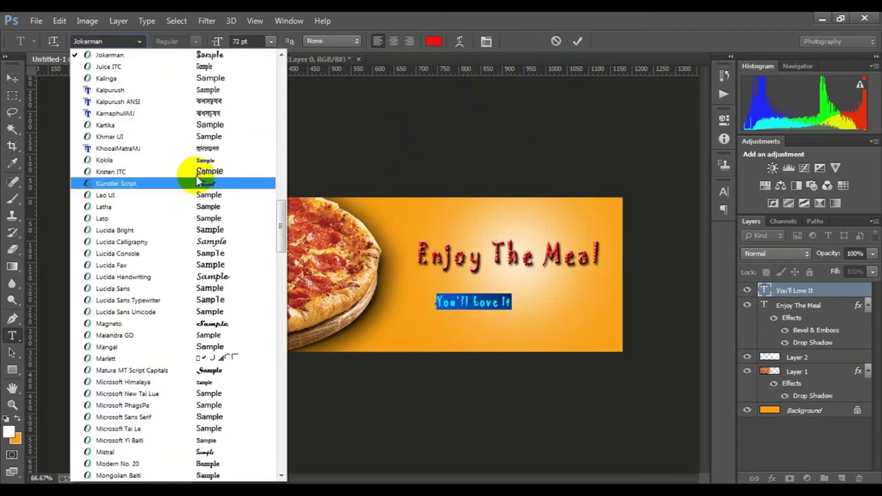
click(196, 173)
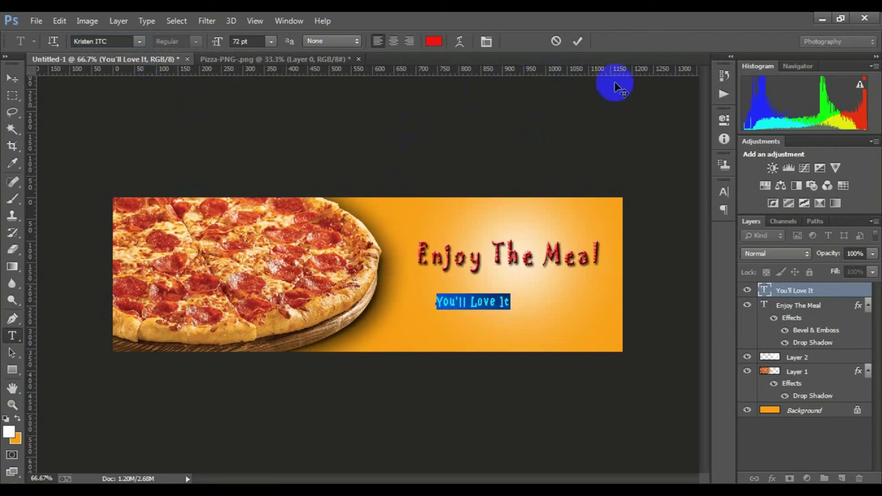
click(578, 43)
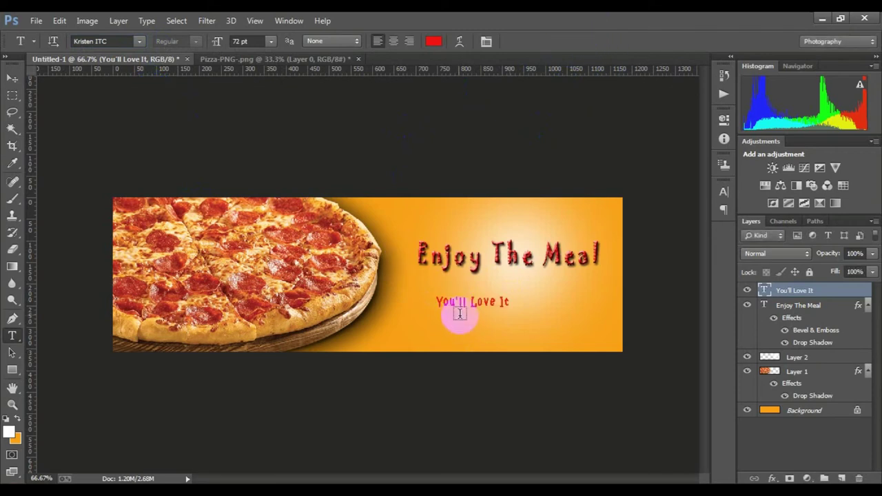
Step: Break the tagline into two lines, with 'Love It' on the second line
key(Return)
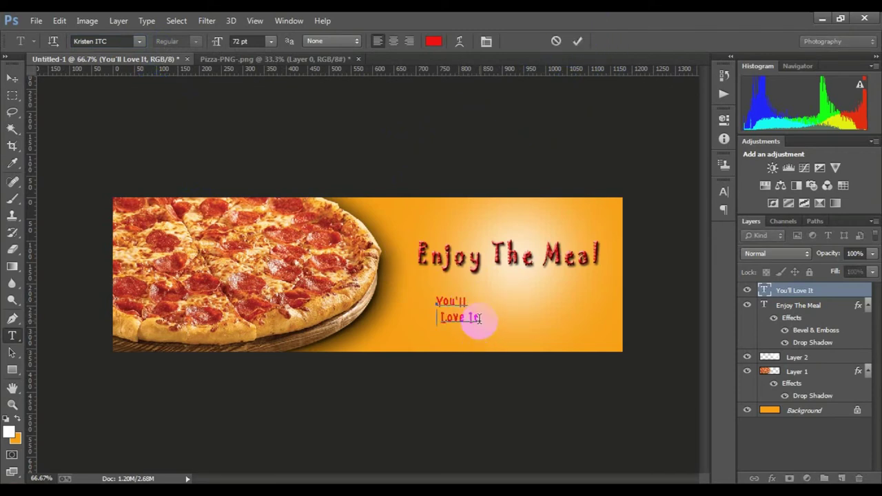
drag(478, 316, 461, 318)
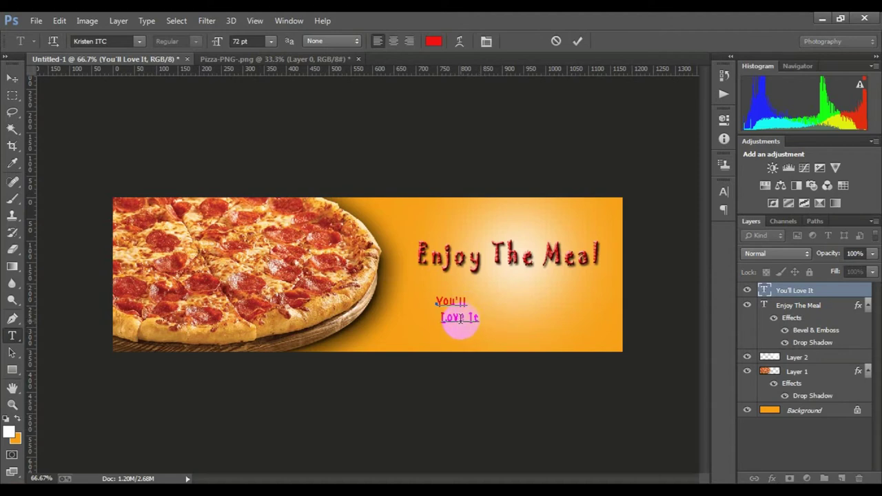
key(Return)
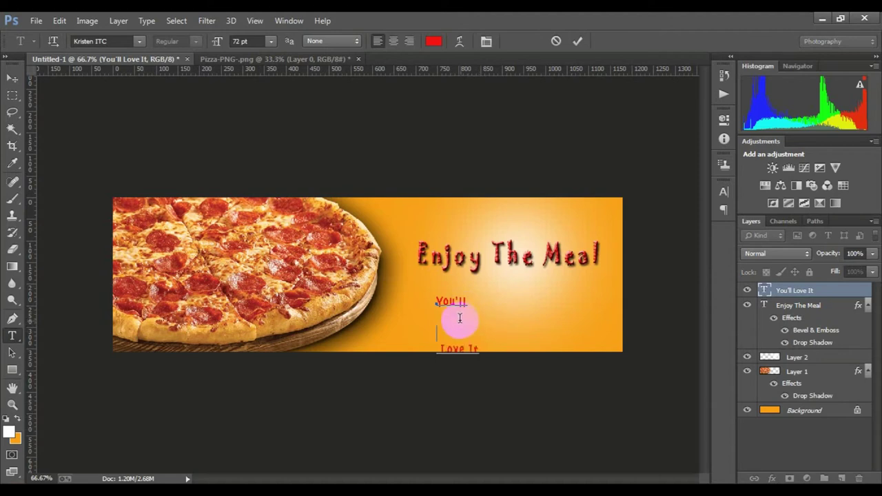
key(ctrl+z)
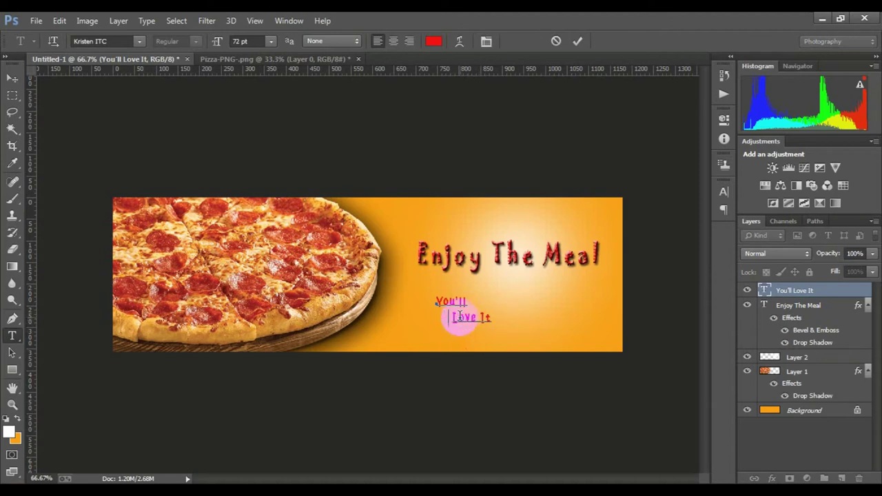
click(578, 41)
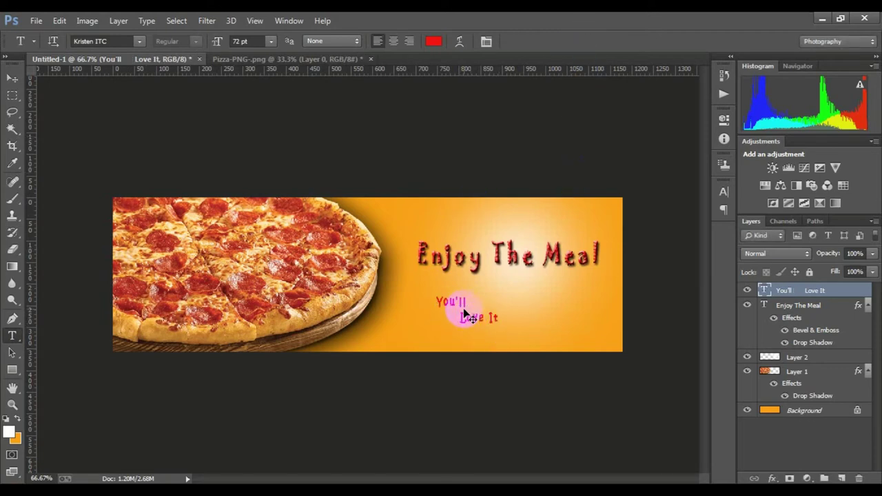
Step: Enlarge the tagline to about 157 percent
key(ctrl+t)
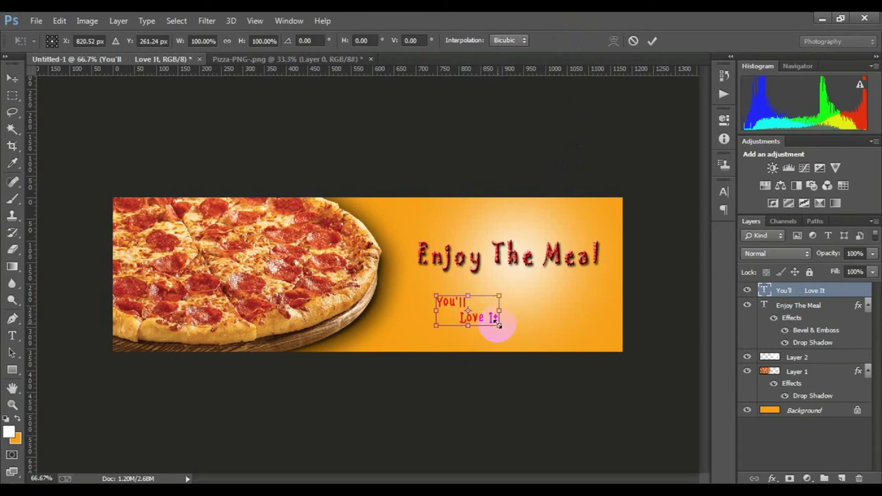
mouse_move(499, 324)
mouse_down()
mouse_move(514, 340)
mouse_move(558, 318)
mouse_up()
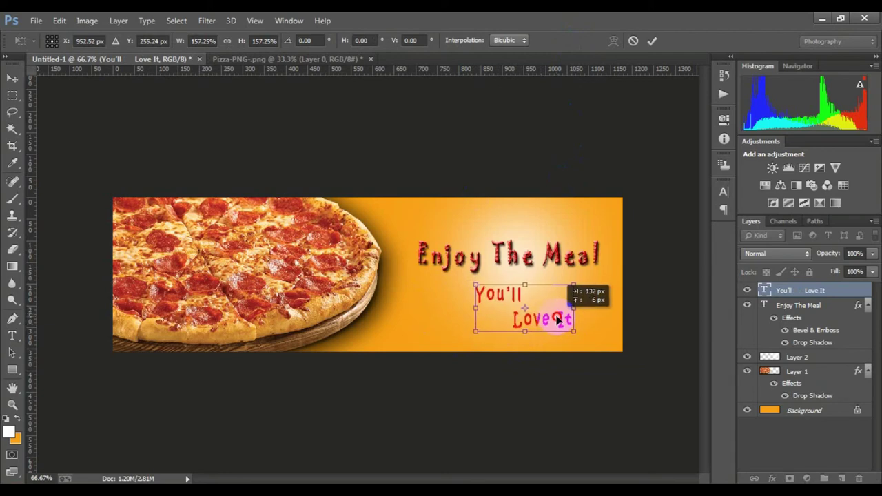
click(652, 40)
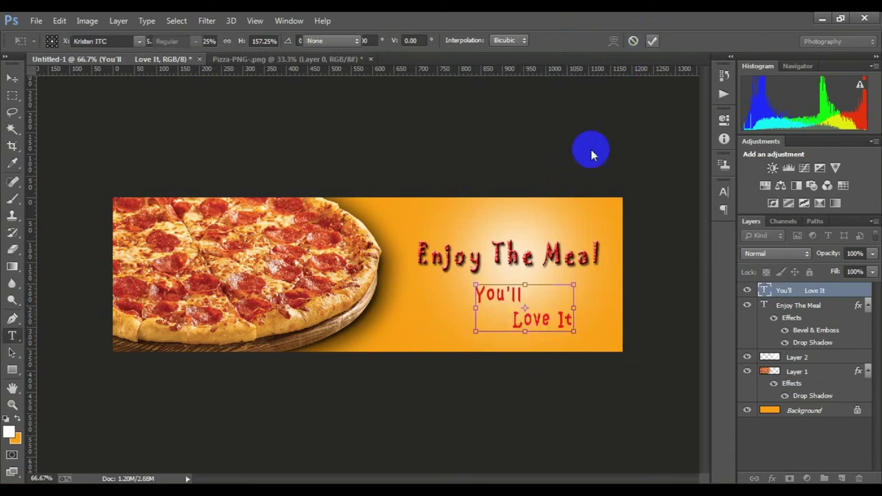
Step: Add ' !' after 'Love It' so the tagline reads 'You'll Love It !'
click(555, 306)
alt+click(557, 317)
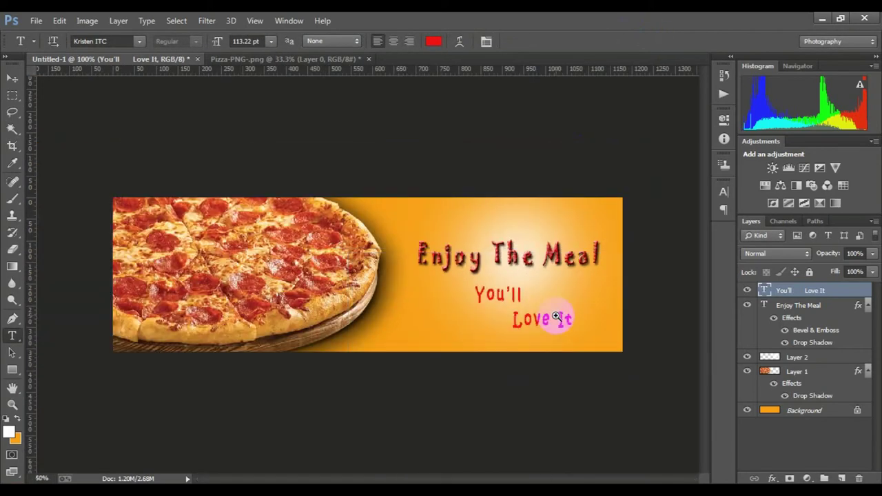
click(557, 314)
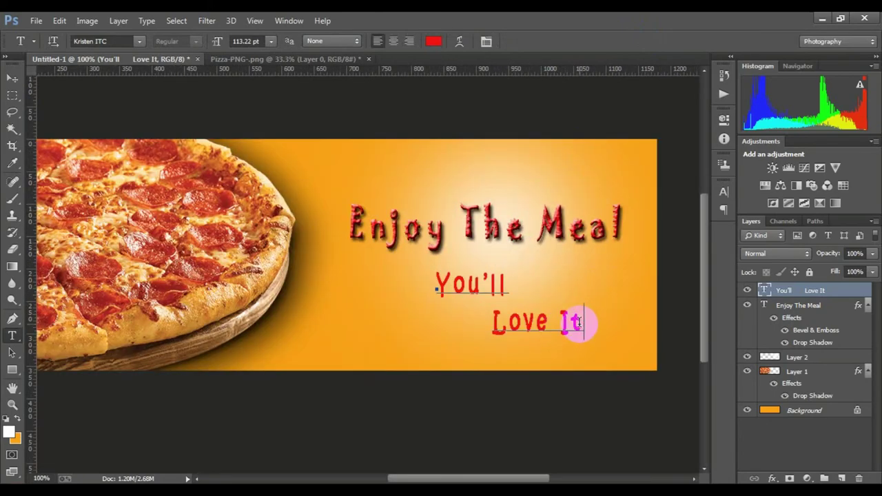
click(582, 332)
click(583, 336)
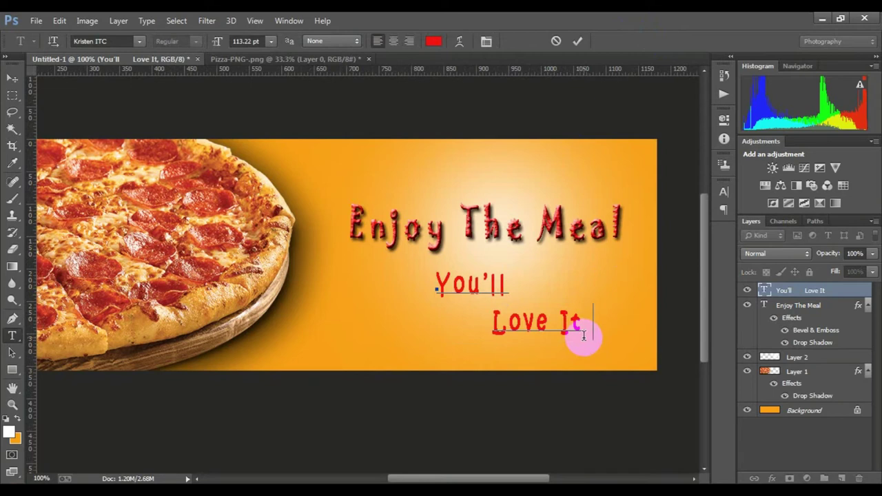
text(!)
click(584, 337)
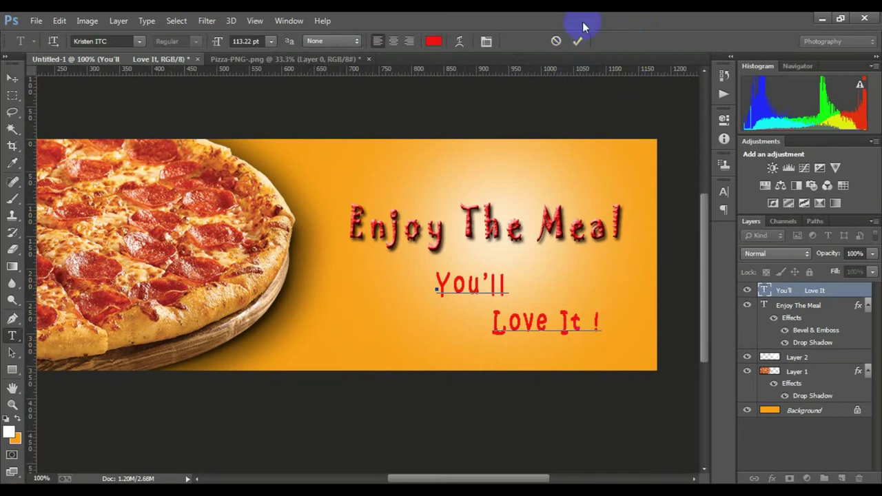
click(579, 41)
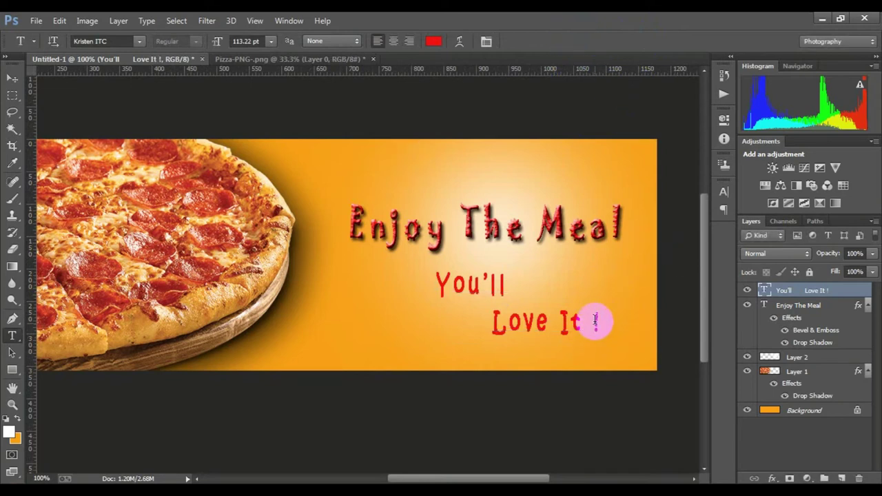
drag(597, 321, 423, 281)
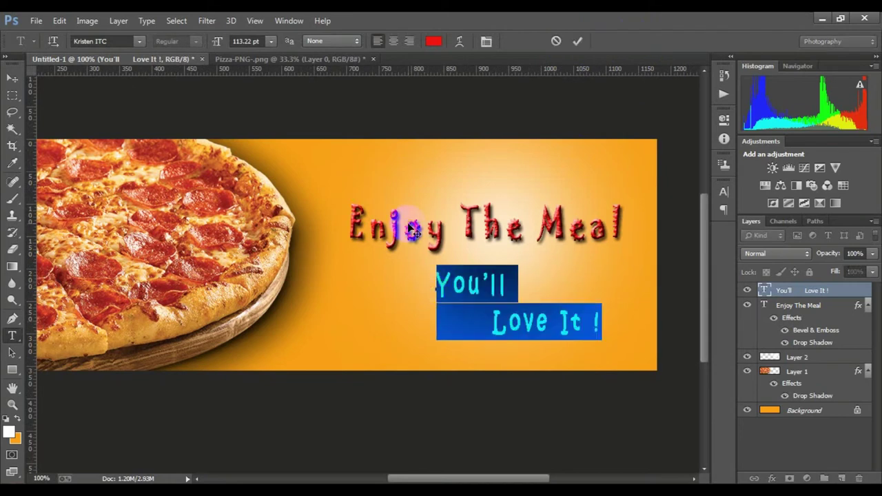
Step: Change the tagline colour to a brighter red (f42020) after previewing other hues
click(486, 42)
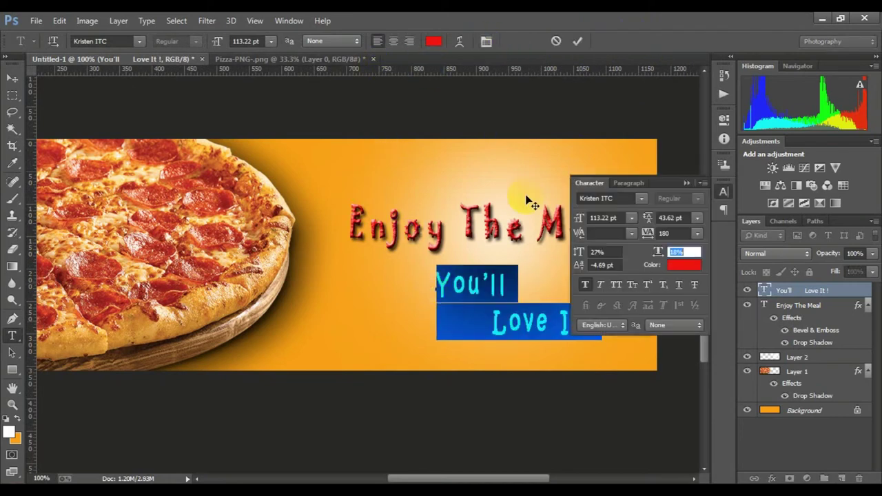
click(683, 264)
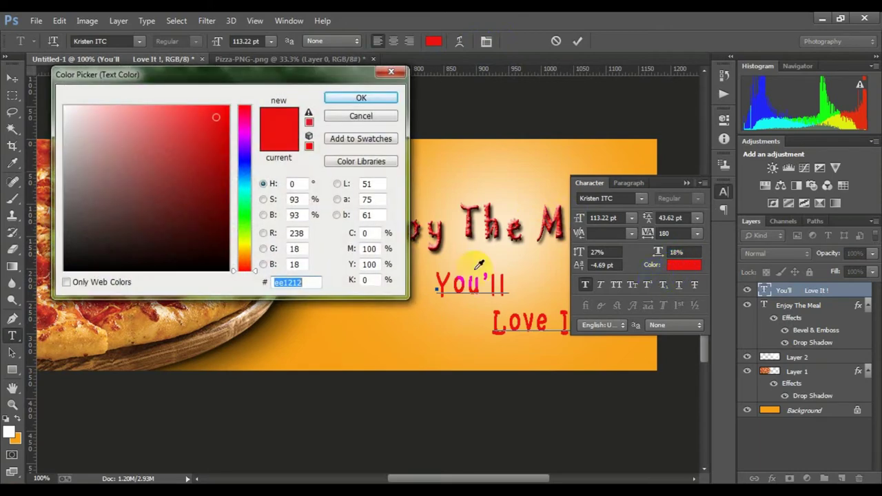
mouse_move(231, 164)
mouse_down()
mouse_move(219, 162)
mouse_move(226, 191)
mouse_move(183, 142)
mouse_move(217, 110)
mouse_up()
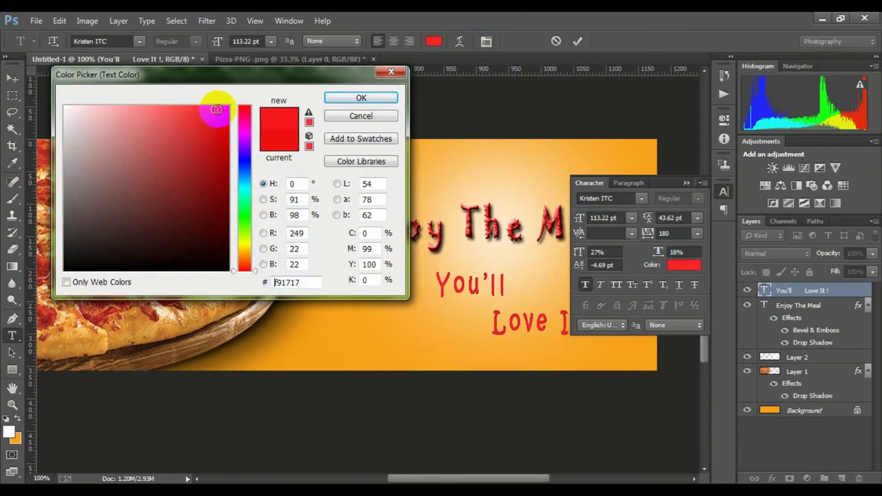
click(241, 215)
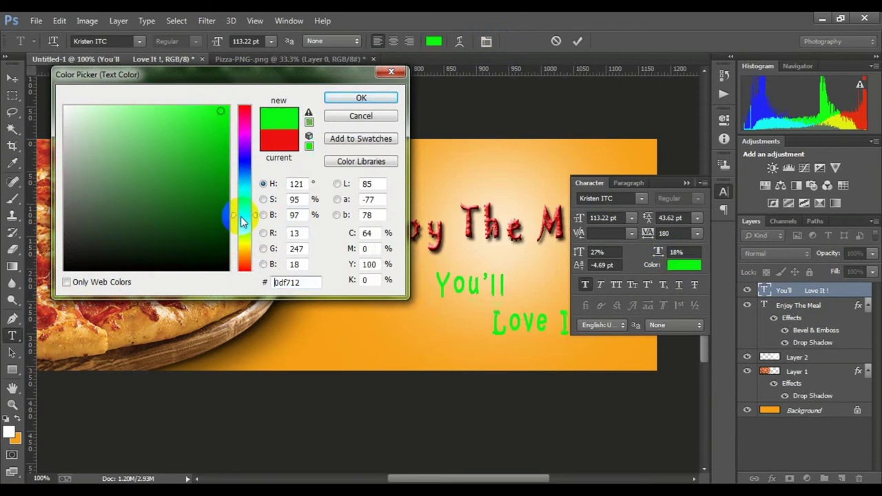
mouse_move(242, 196)
mouse_down()
mouse_move(242, 99)
mouse_move(207, 112)
mouse_up()
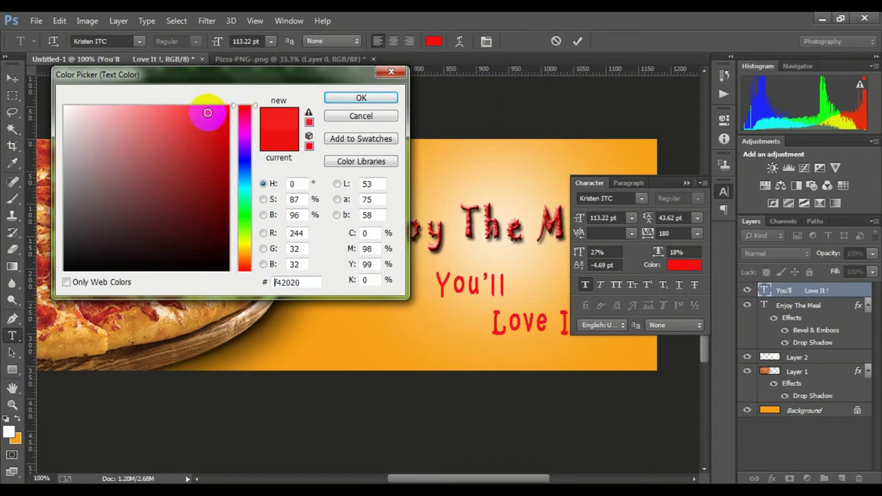
click(353, 102)
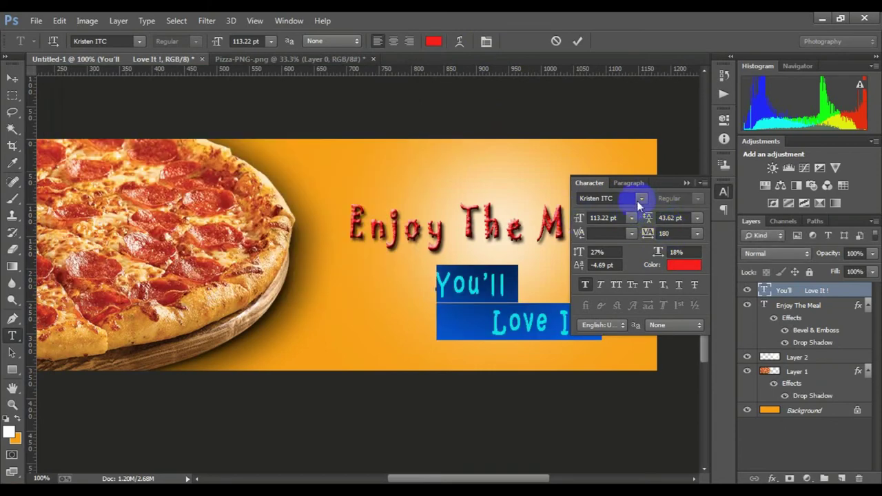
Step: Set the tagline's tracking to 0 and reduce its vertical scale, leaving caps options off
drag(649, 236, 643, 237)
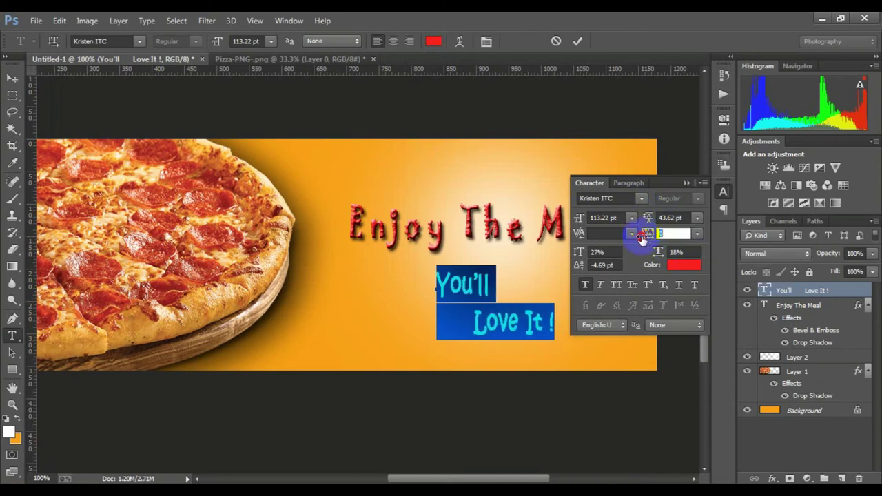
drag(583, 253, 580, 267)
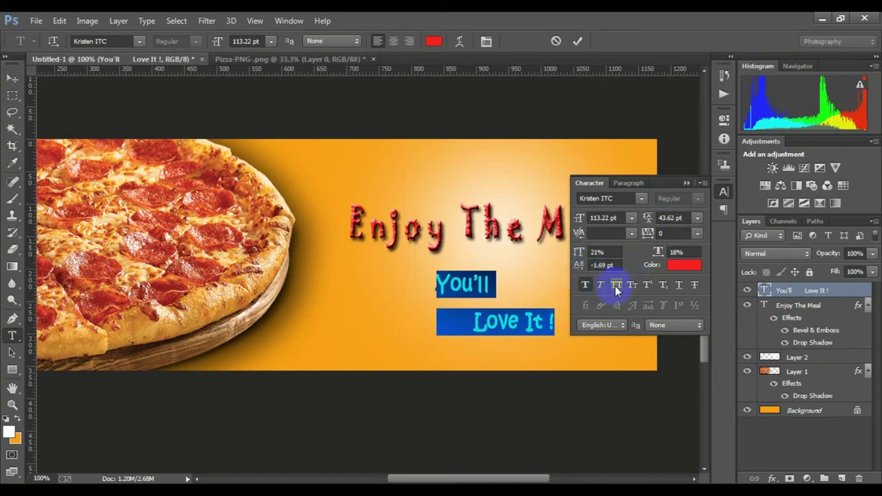
click(616, 287)
click(617, 287)
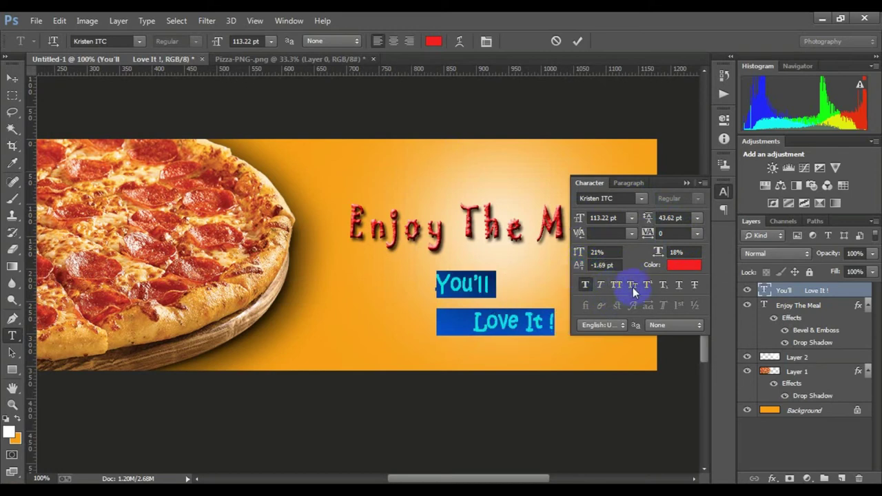
click(634, 287)
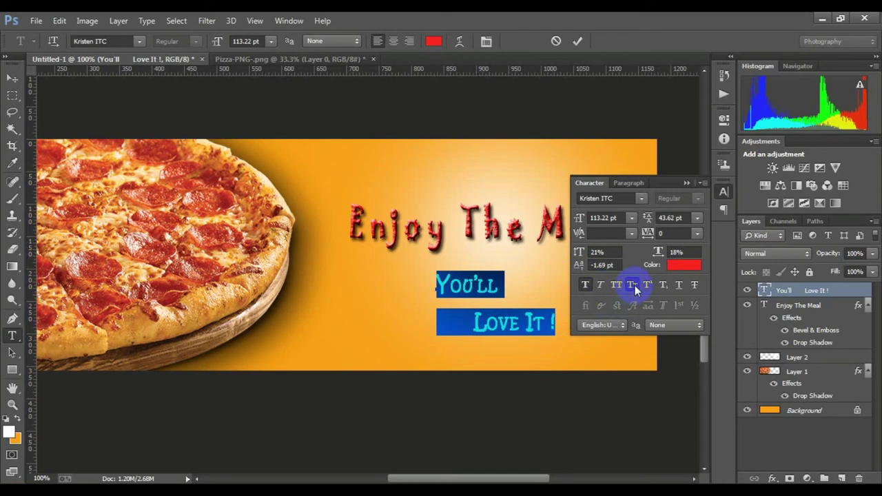
click(634, 288)
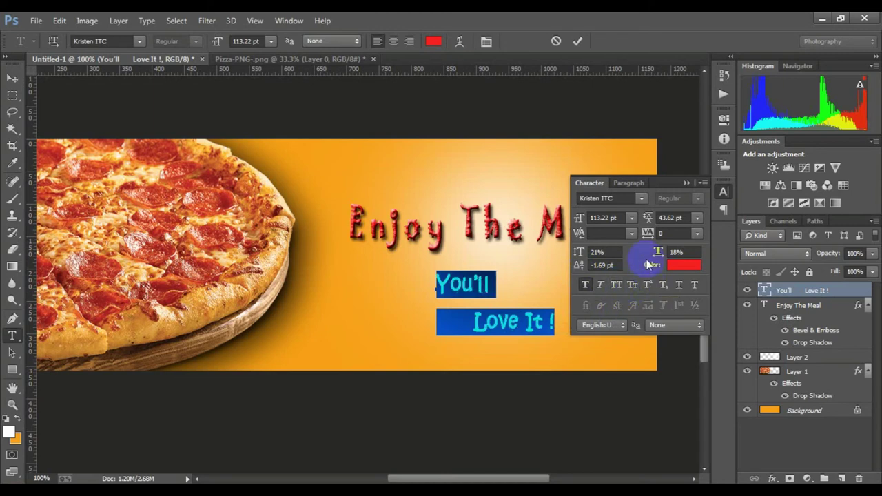
click(687, 183)
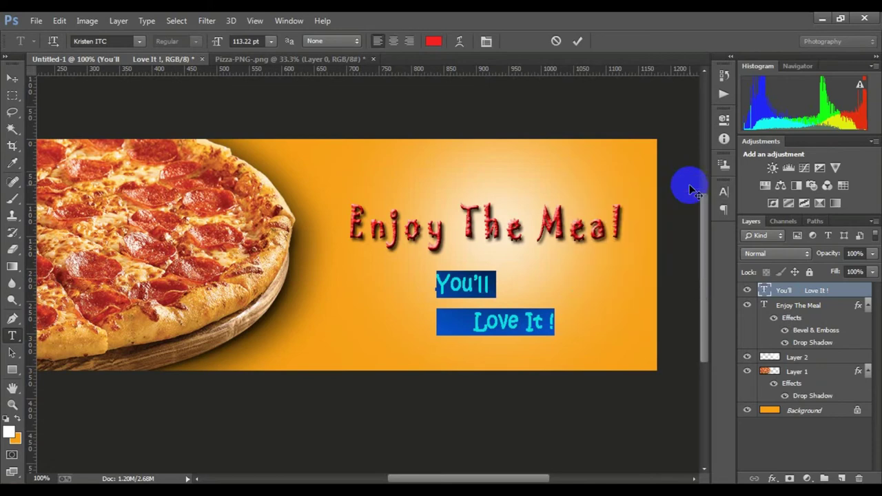
Step: Open the tagline's Blending Options, try Bevel & Emboss, then remove it
right_click(784, 292)
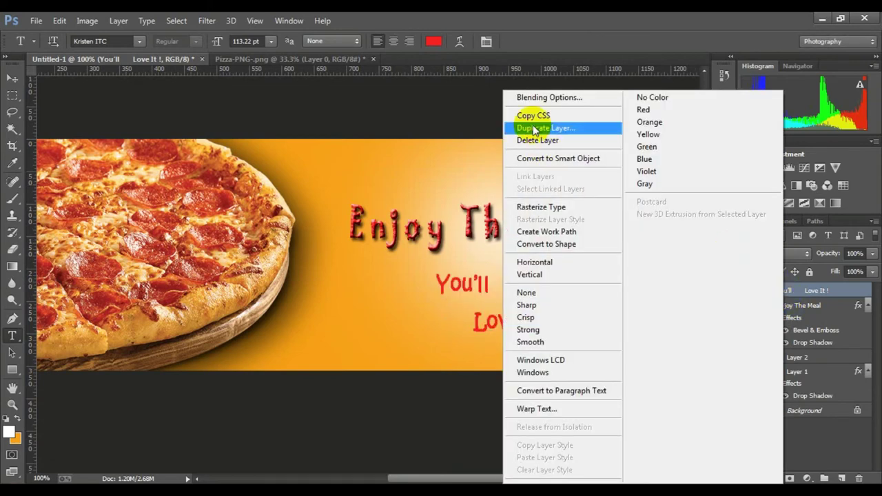
click(538, 98)
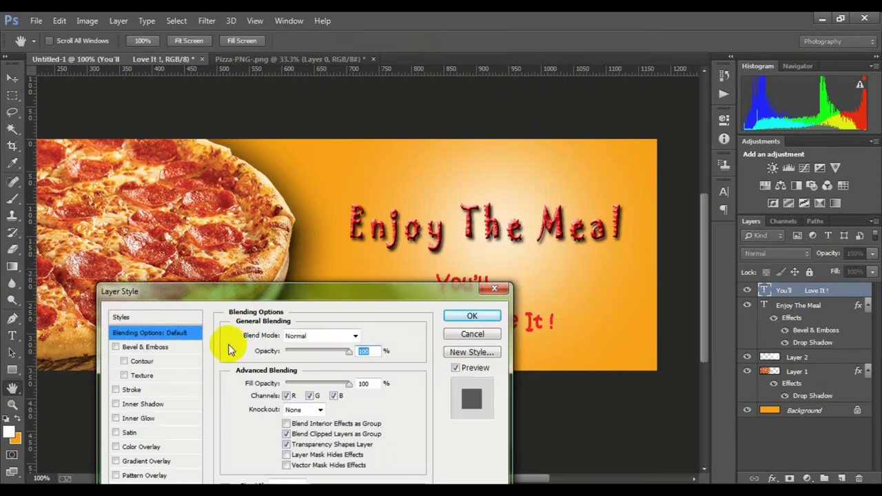
click(116, 348)
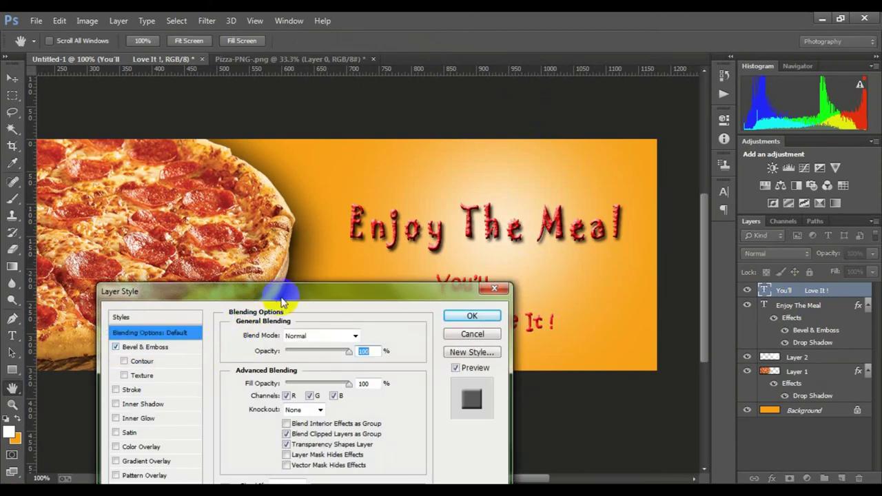
mouse_move(285, 294)
mouse_down()
mouse_move(185, 153)
mouse_move(203, 144)
mouse_move(184, 160)
mouse_up()
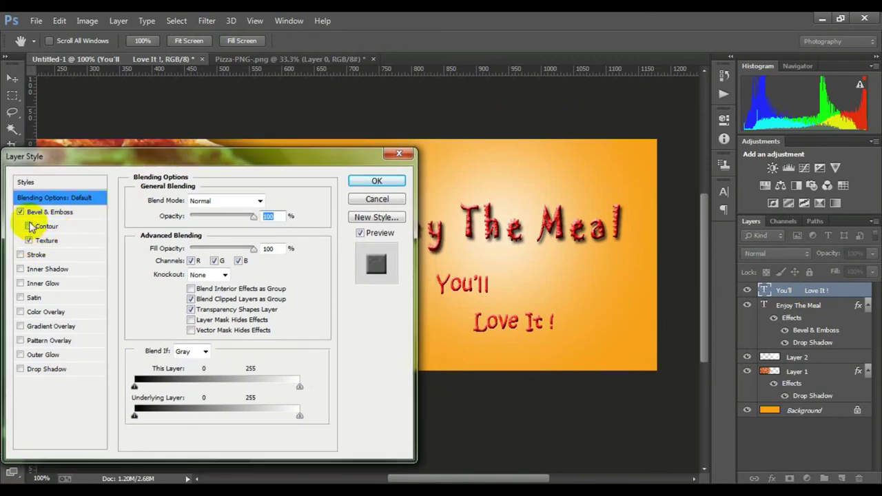
click(29, 226)
click(21, 213)
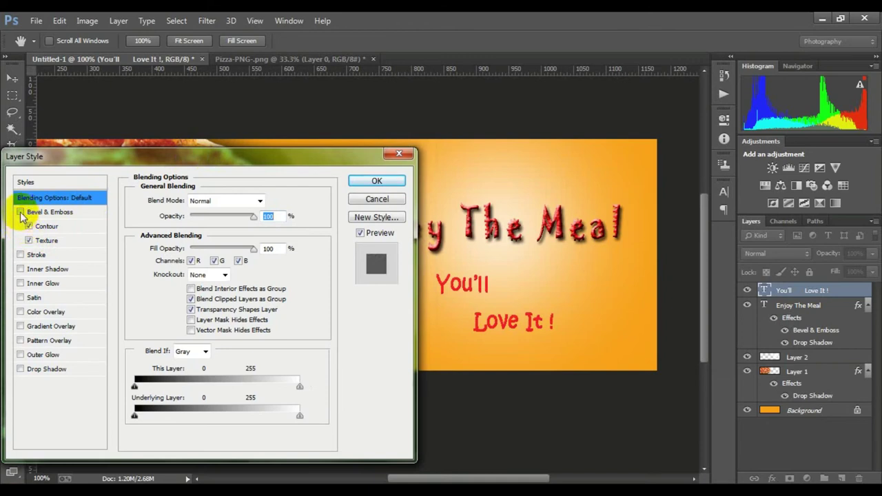
Step: Add a 3 px black outside stroke to the tagline at slightly lower opacity
click(20, 255)
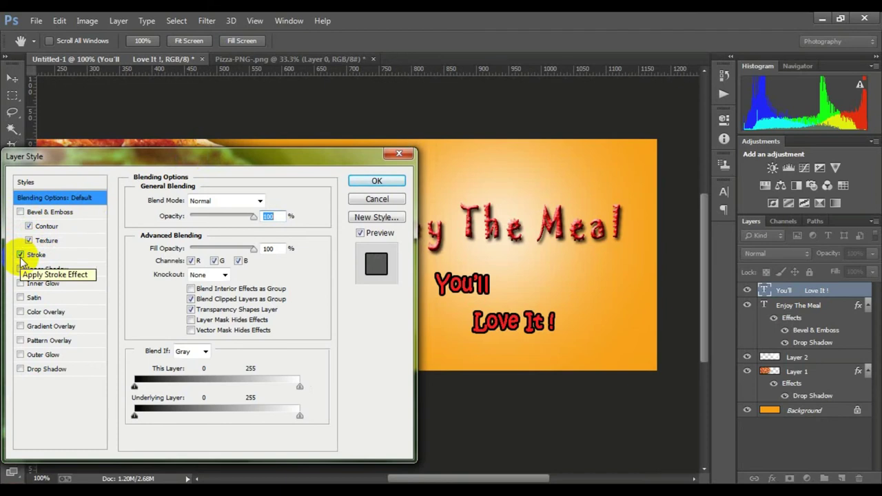
drag(105, 160, 101, 152)
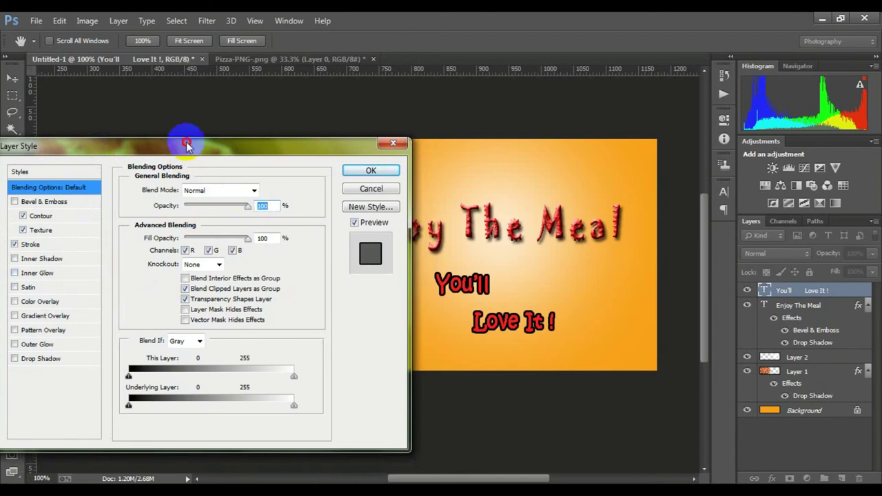
drag(184, 142, 193, 132)
click(48, 236)
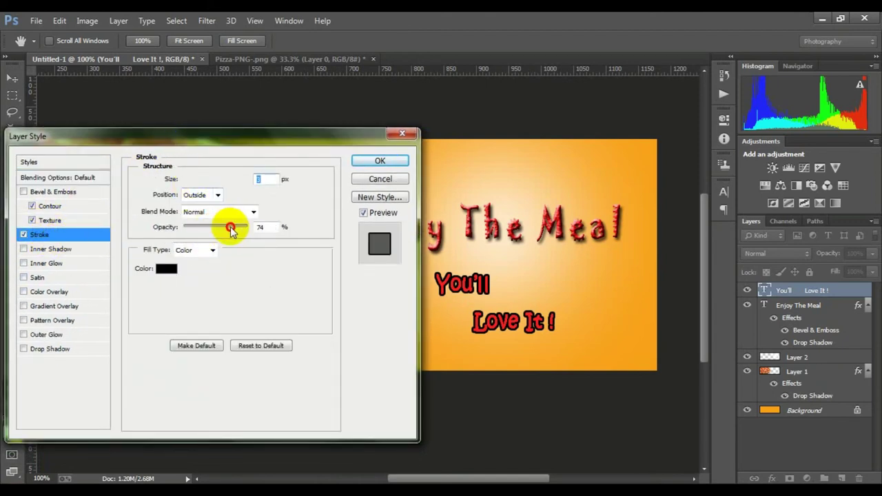
drag(231, 230, 231, 230)
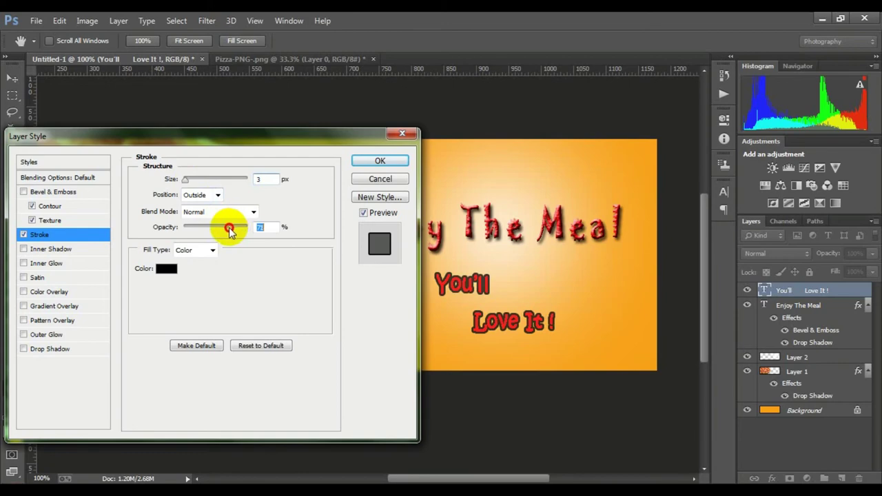
click(365, 161)
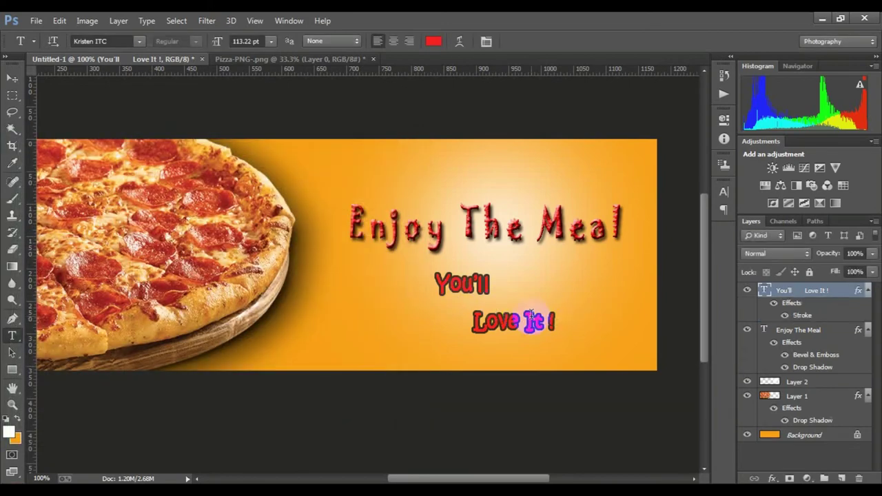
alt+click(538, 313)
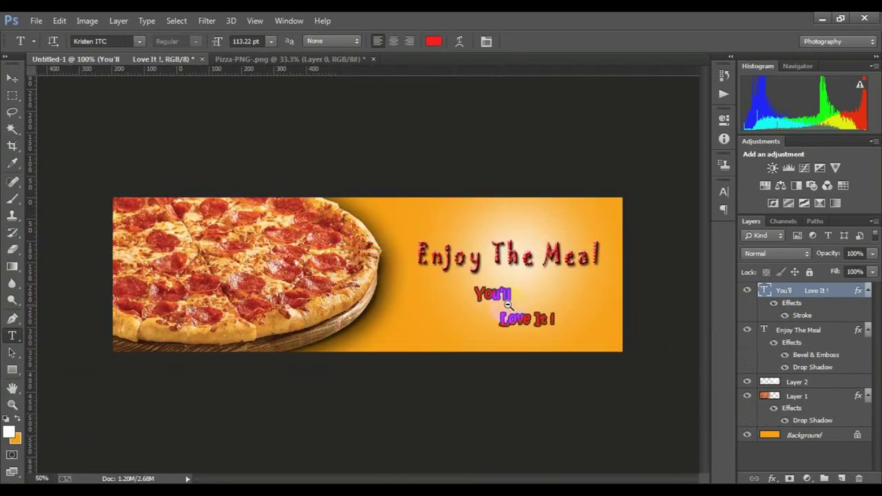
alt+click(510, 310)
alt+click(466, 276)
click(422, 278)
click(454, 280)
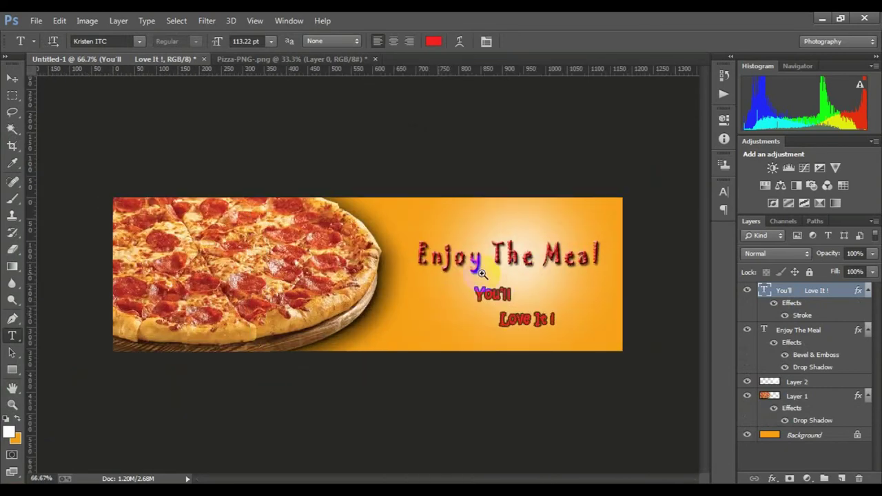
Step: Enable a black Stroke effect in the Enjoy The Meal headline's Layer Style
click(816, 333)
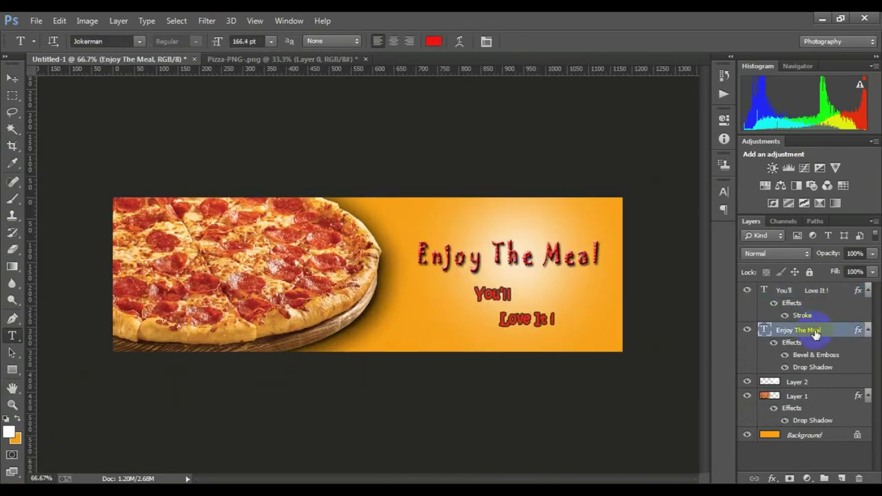
right_click(813, 331)
click(560, 98)
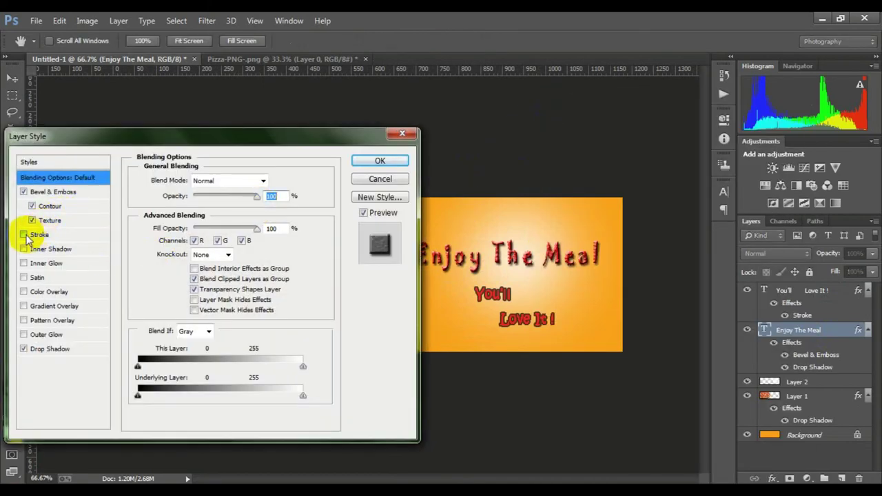
click(23, 235)
click(38, 235)
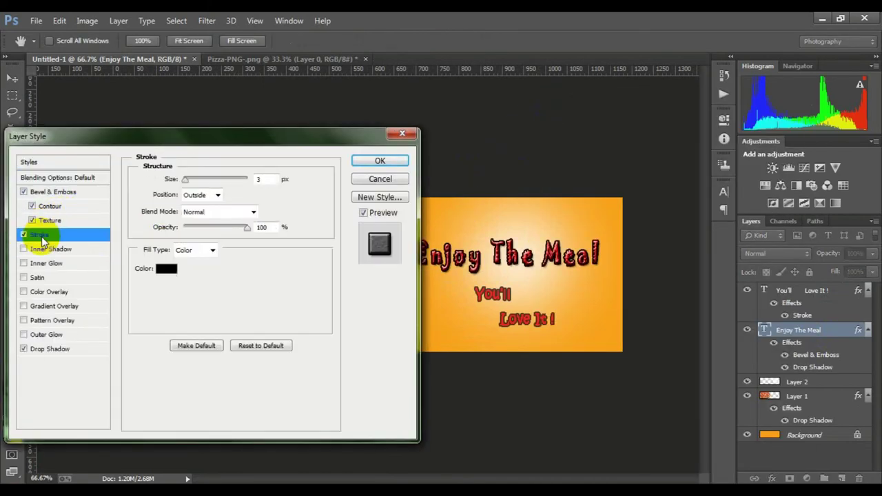
drag(247, 228, 168, 225)
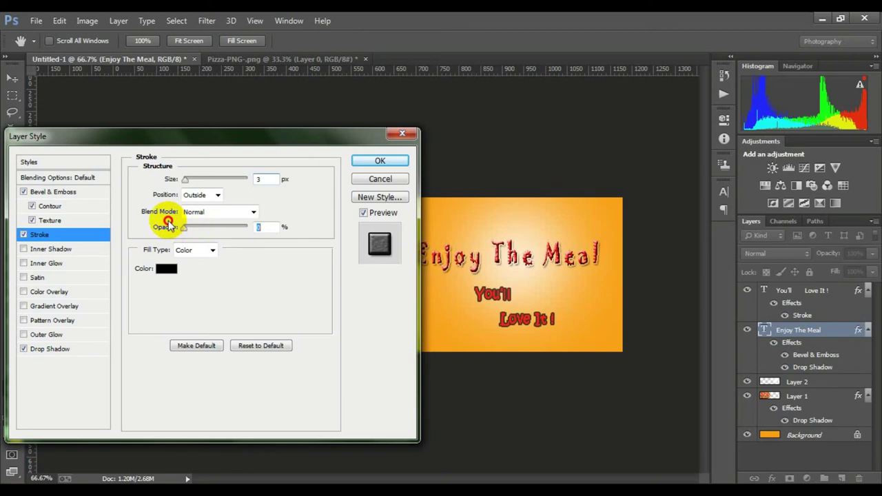
Step: Set the headline stroke to 2 px at about 74% opacity and apply it
mouse_move(181, 136)
mouse_down()
mouse_move(120, 162)
mouse_move(137, 138)
mouse_up()
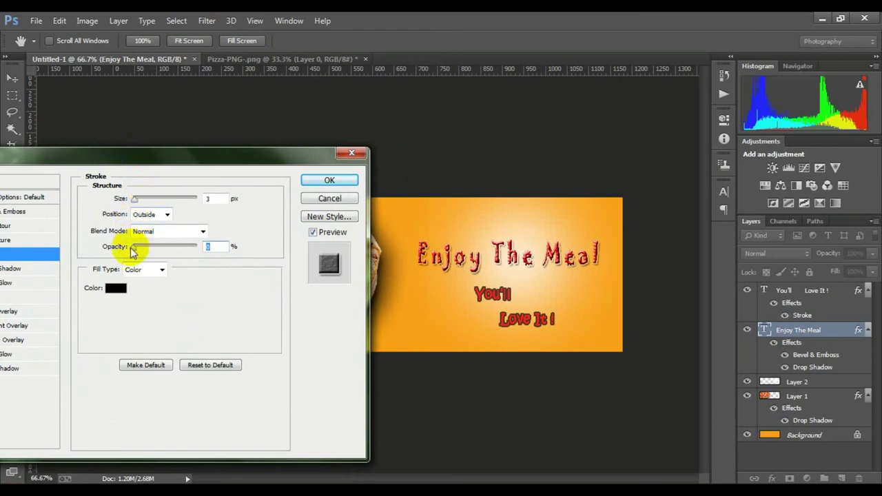
mouse_move(136, 248)
mouse_down()
mouse_move(202, 248)
mouse_move(172, 247)
mouse_move(189, 247)
mouse_up()
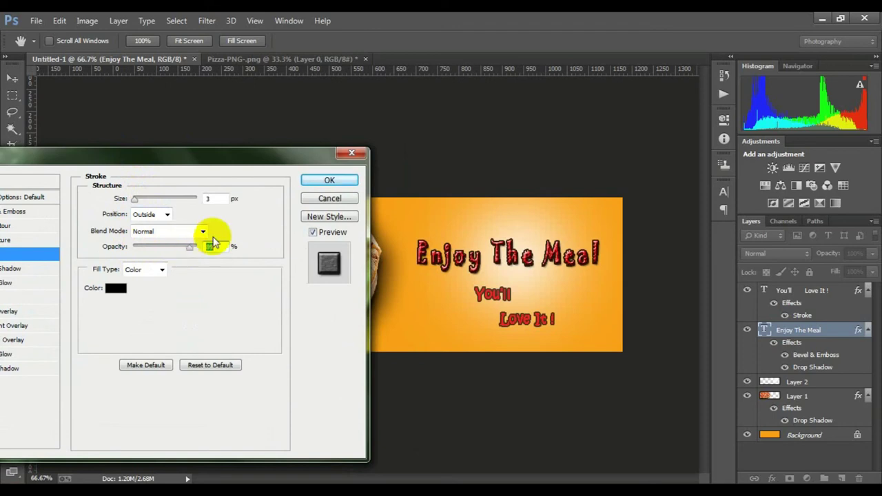
drag(135, 200, 135, 201)
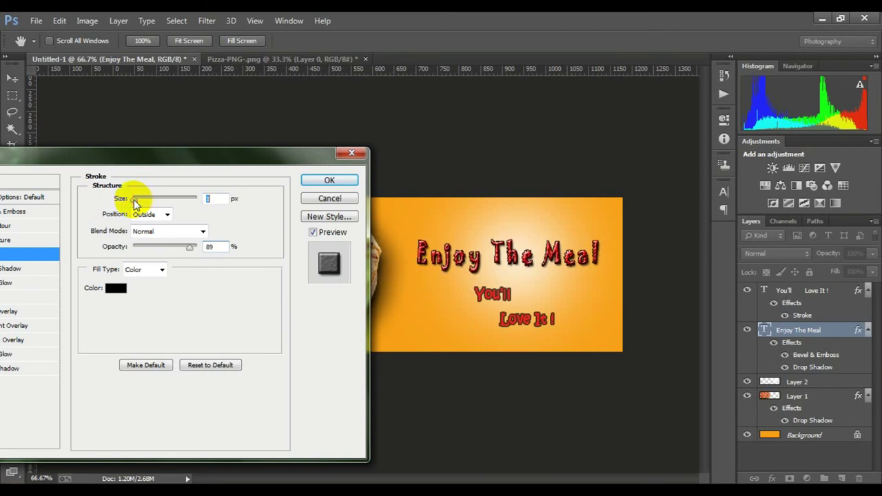
click(183, 250)
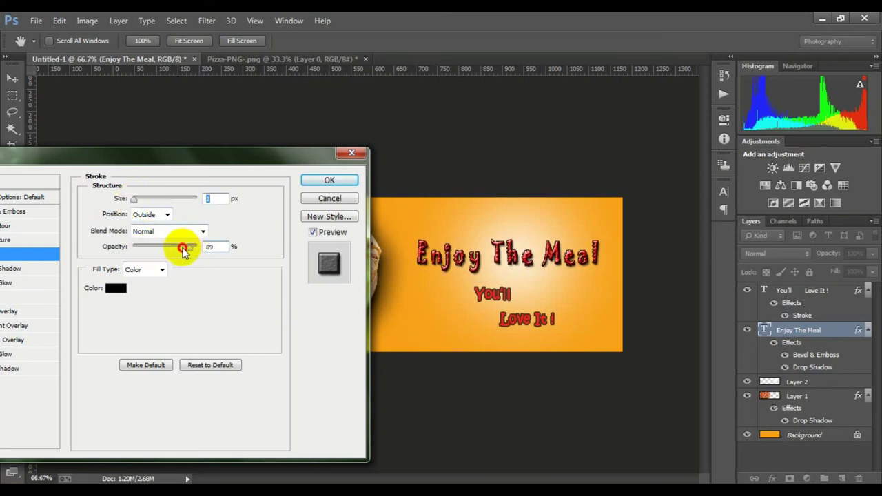
drag(183, 250, 176, 252)
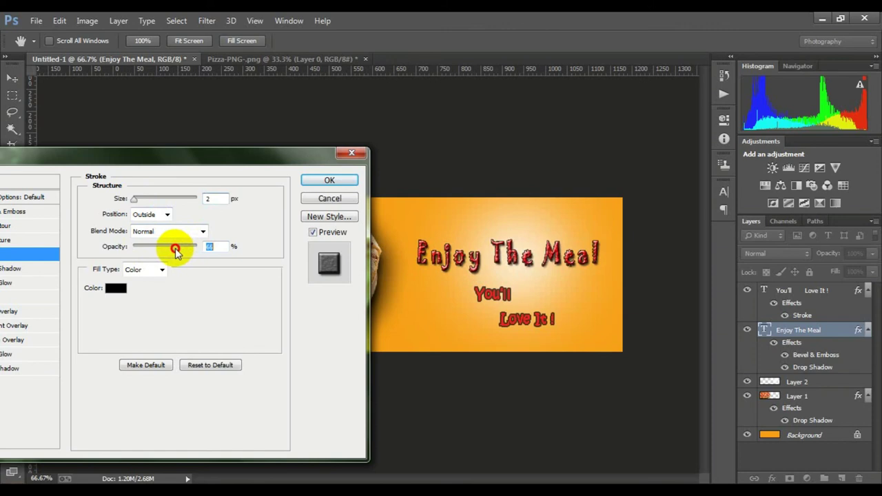
drag(173, 153, 246, 131)
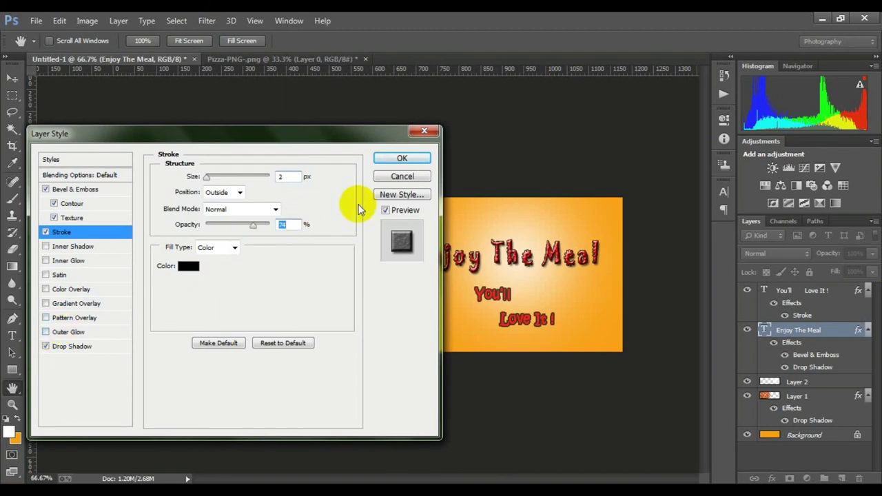
click(400, 160)
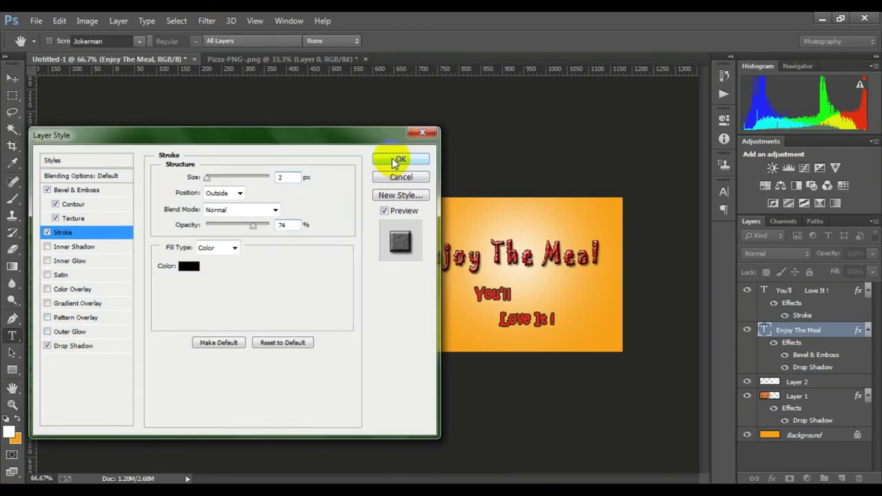
Step: Open the tagline's Stroke settings and raise its opacity to about 90 percent
click(792, 293)
right_click(789, 292)
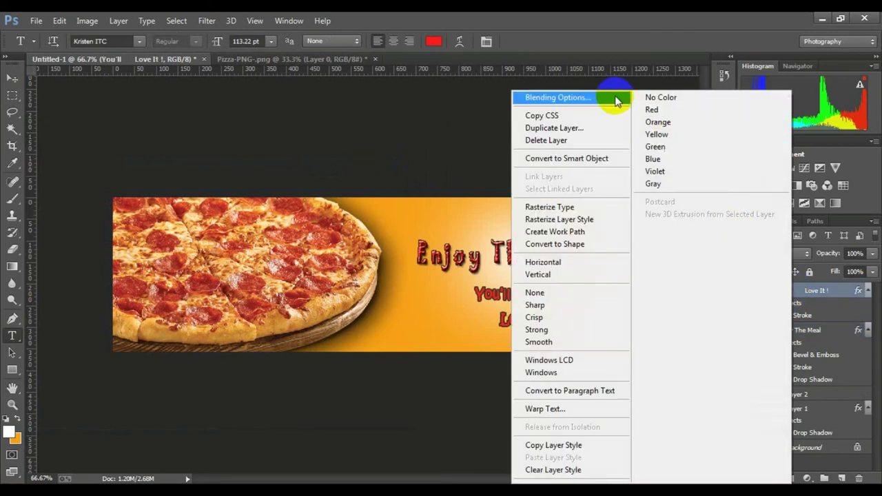
click(583, 100)
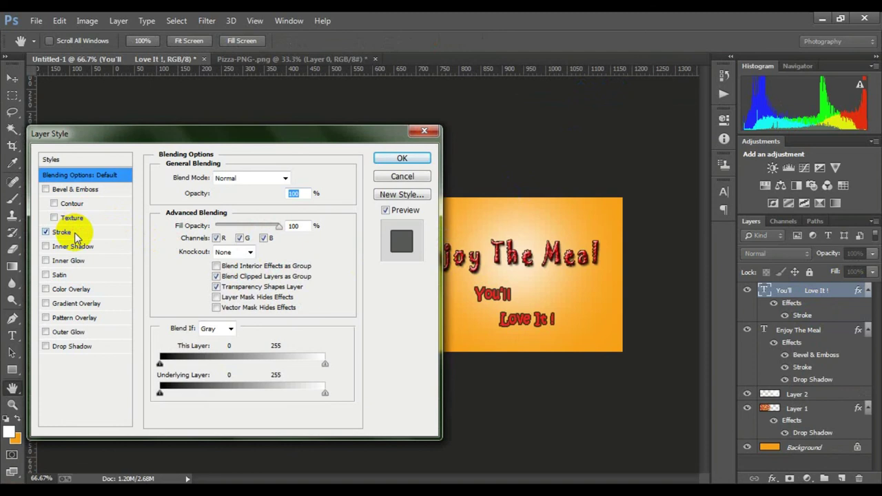
click(62, 233)
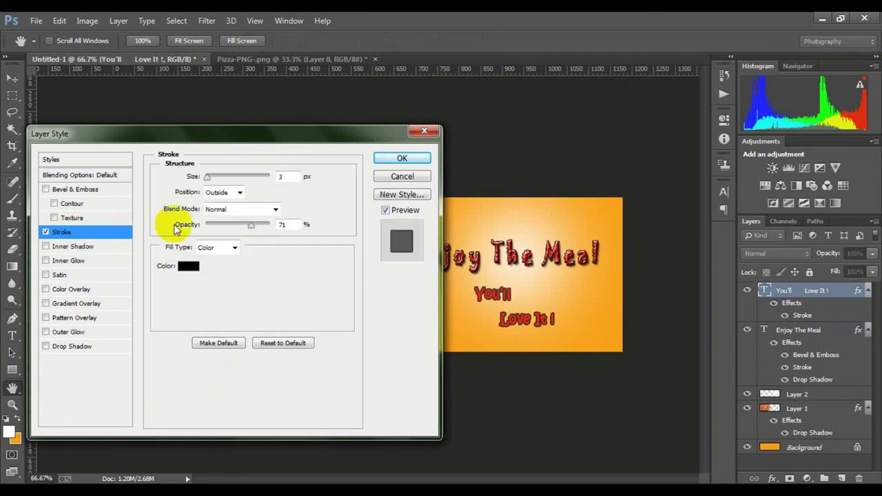
mouse_move(262, 227)
mouse_down()
mouse_move(267, 231)
mouse_move(255, 233)
mouse_move(263, 228)
mouse_up()
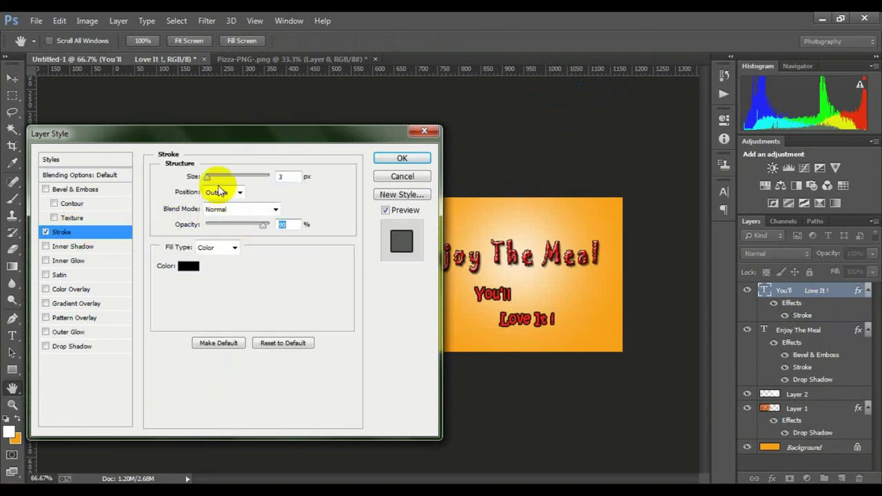
mouse_move(208, 178)
mouse_down()
mouse_move(220, 178)
mouse_move(206, 180)
mouse_up()
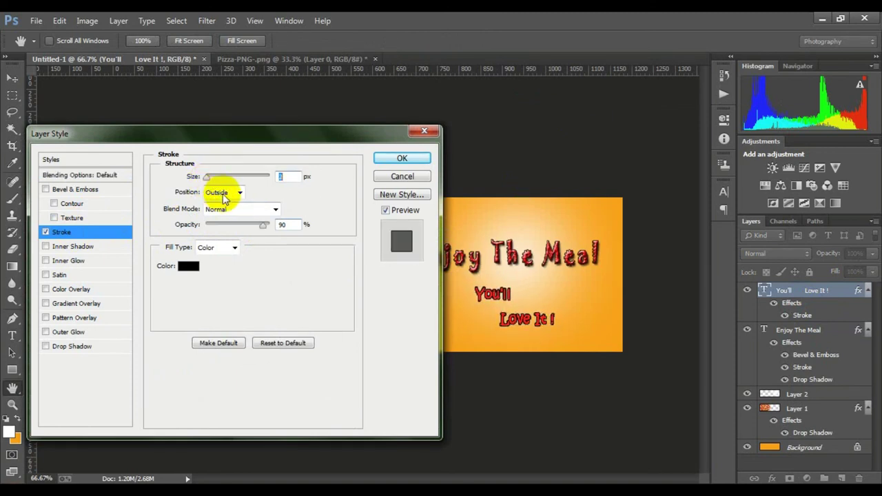
Step: Set the 2 px tagline stroke's position to Outside and apply it
click(229, 196)
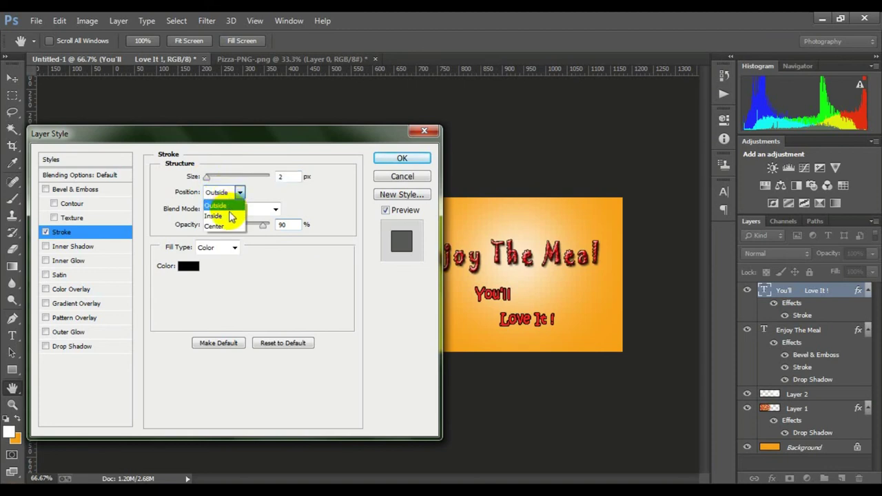
click(231, 214)
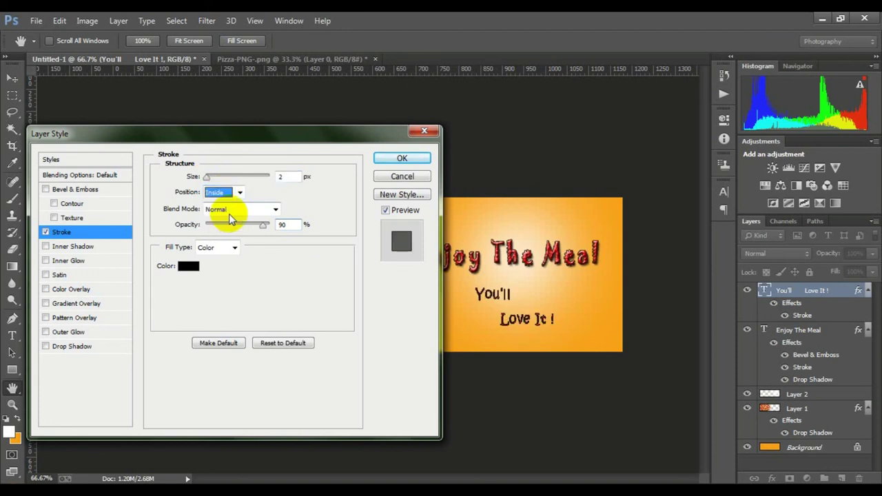
click(219, 192)
click(229, 219)
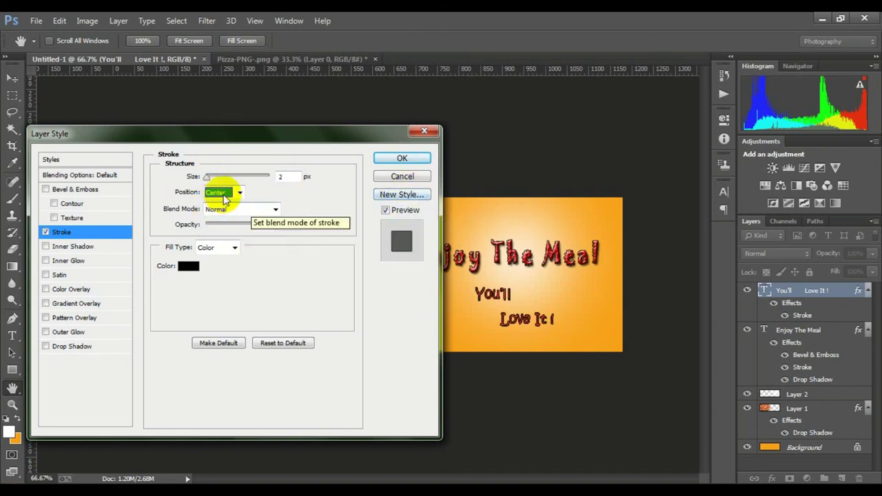
click(222, 193)
click(225, 206)
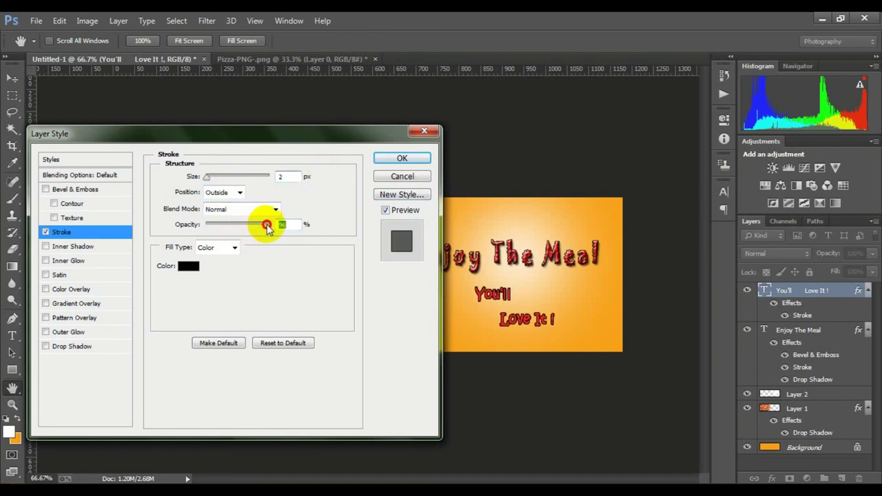
click(402, 159)
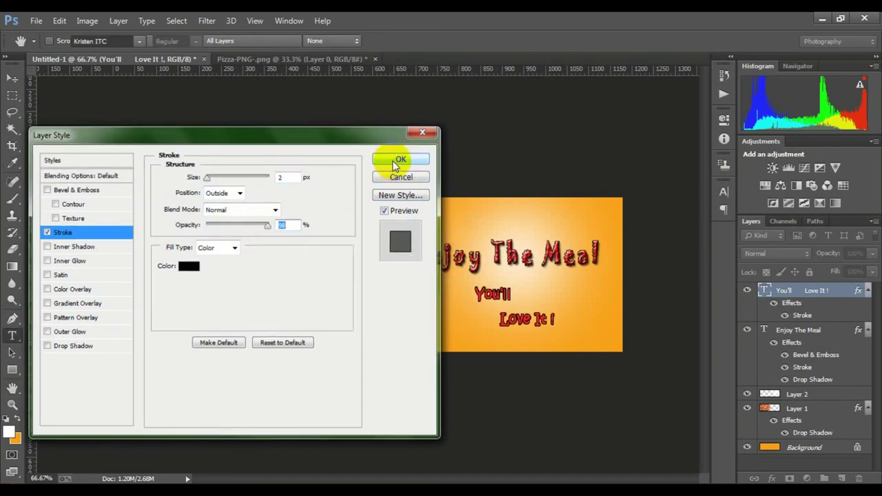
click(796, 411)
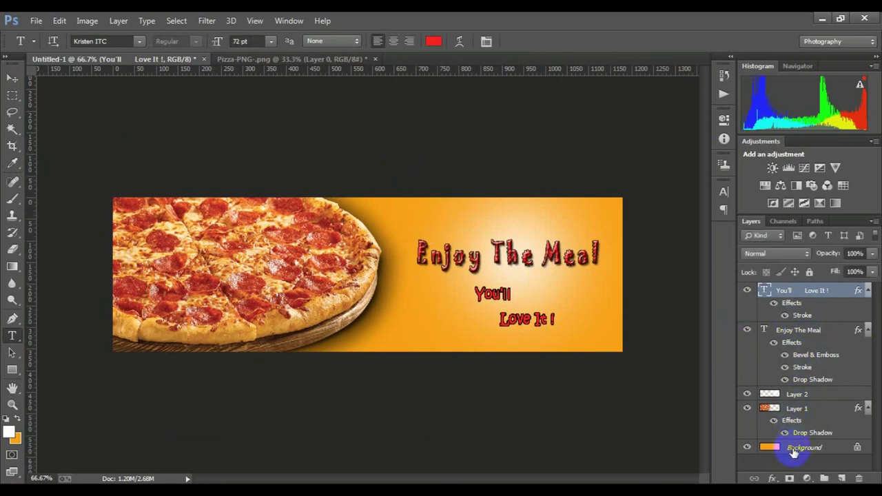
Step: Widen the 'You'll Love It!' tagline to 21% horizontal scale in the Character settings
click(794, 449)
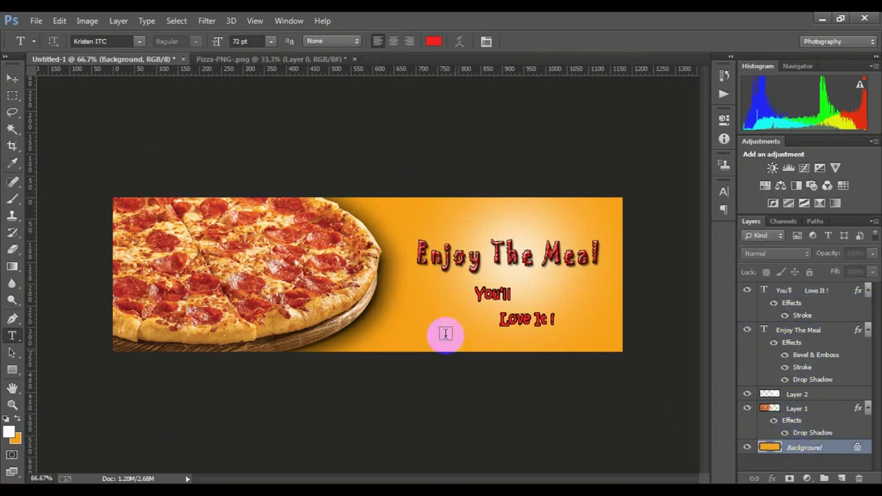
click(821, 291)
click(486, 42)
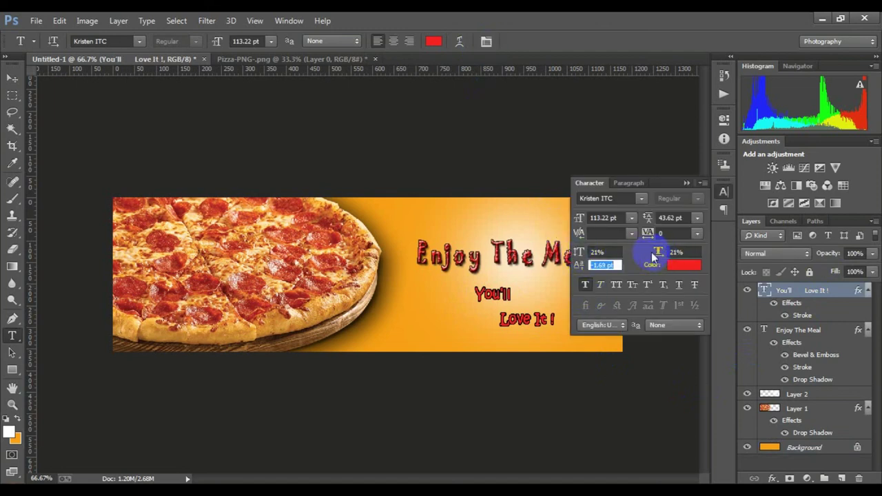
drag(653, 257, 657, 253)
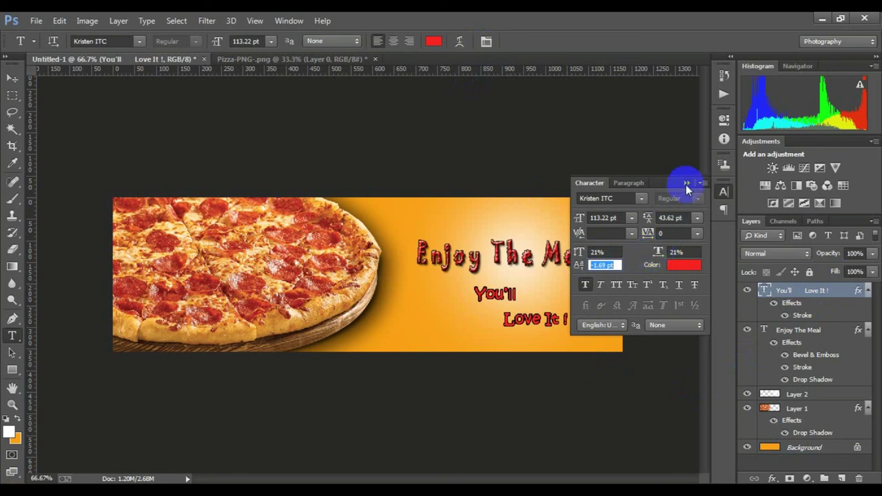
click(686, 182)
click(789, 449)
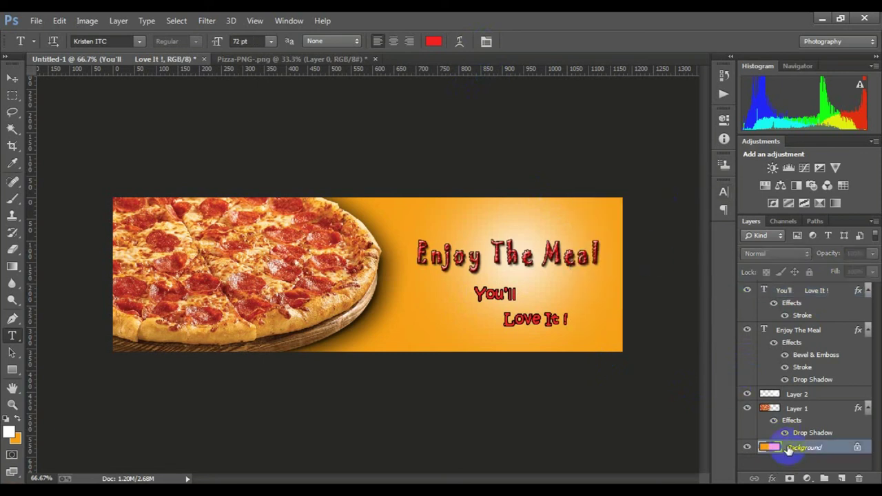
Step: Zoom out and back in to inspect the banner and its headline
alt+click(403, 301)
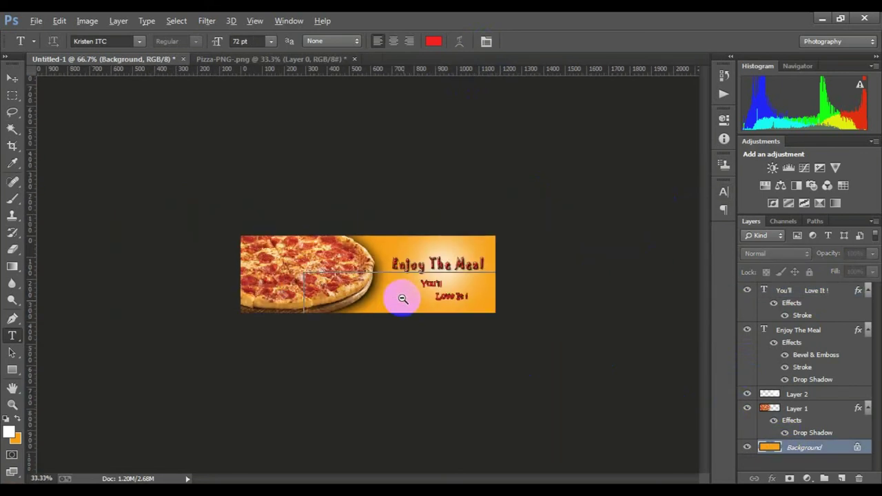
alt+click(413, 297)
alt+click(400, 275)
click(427, 273)
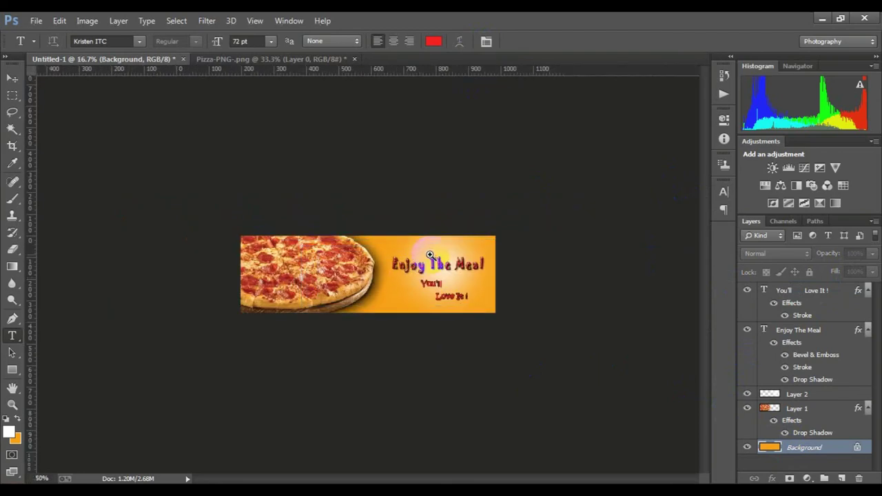
click(469, 269)
click(504, 264)
click(499, 268)
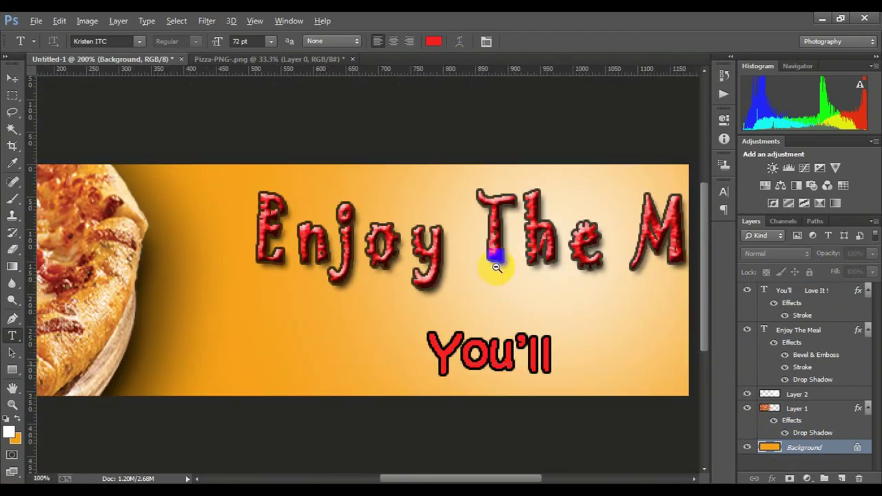
Step: Flatten all banner layers into a single Background layer
alt+click(495, 268)
alt+click(476, 266)
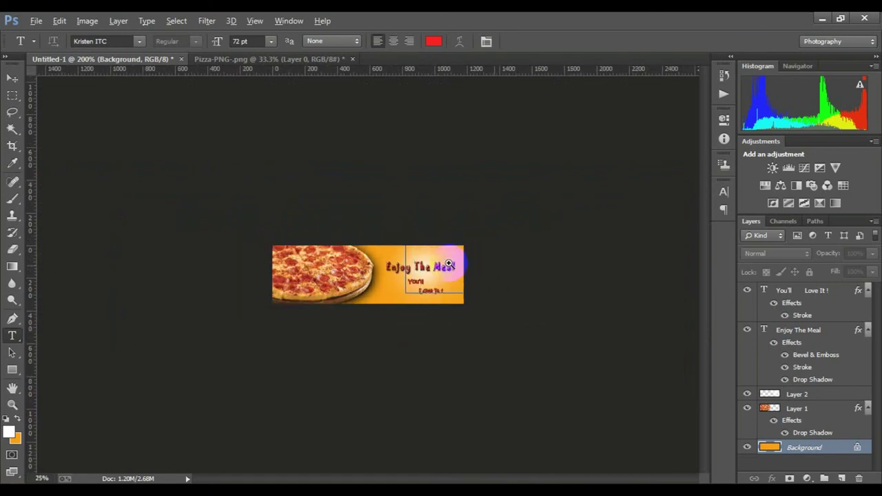
click(250, 276)
click(449, 237)
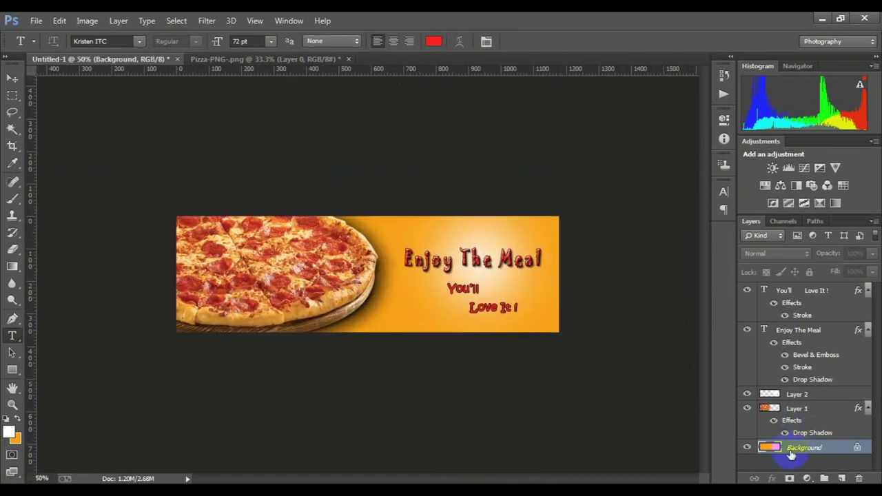
right_click(791, 450)
click(791, 404)
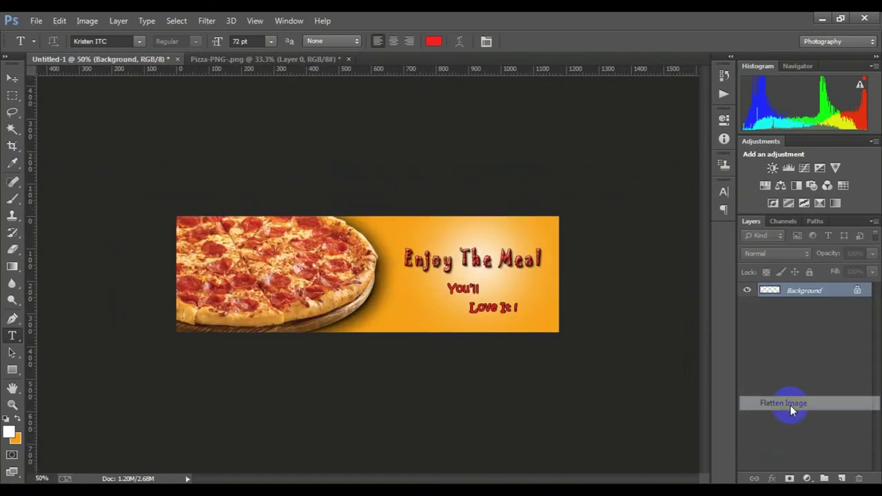